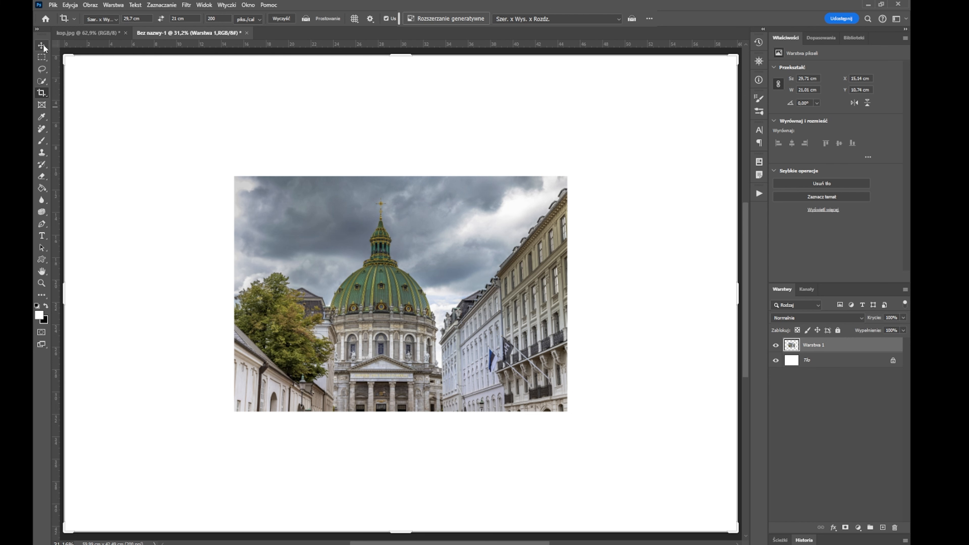
# Move the church photo into the page's lower-left quarter and place copies of it in the lower-right and upper-right quarters
pyautogui.click(42, 46)
pyautogui.moveTo(383, 313); pyautogui.dragTo(216, 432)
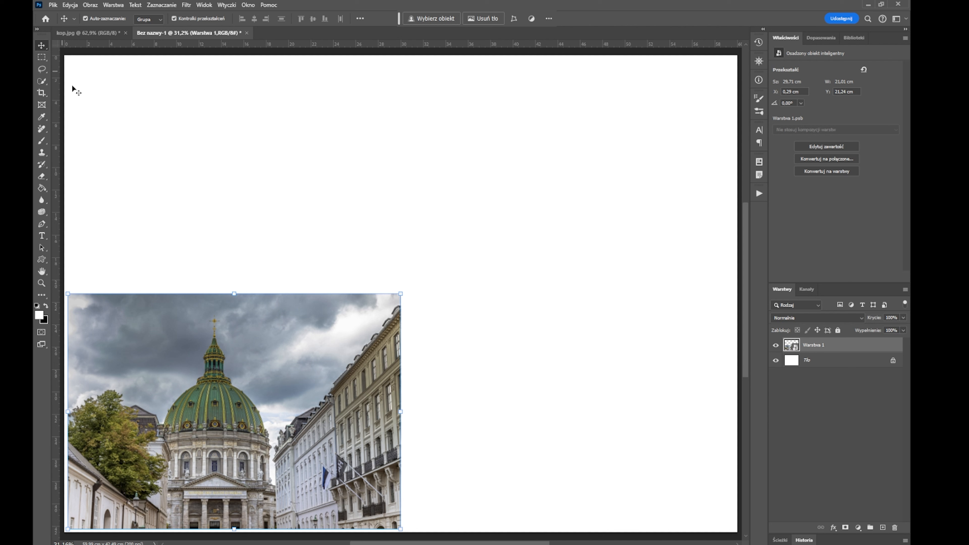
pyautogui.moveTo(310, 542)
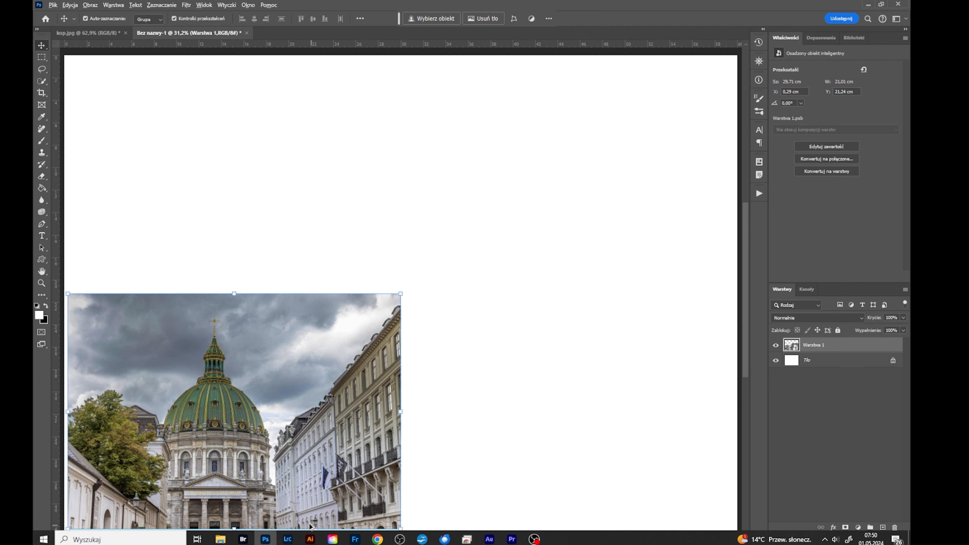
pyautogui.moveTo(304, 465); pyautogui.dragTo(627, 461)
pyautogui.moveTo(628, 462); pyautogui.dragTo(627, 223)
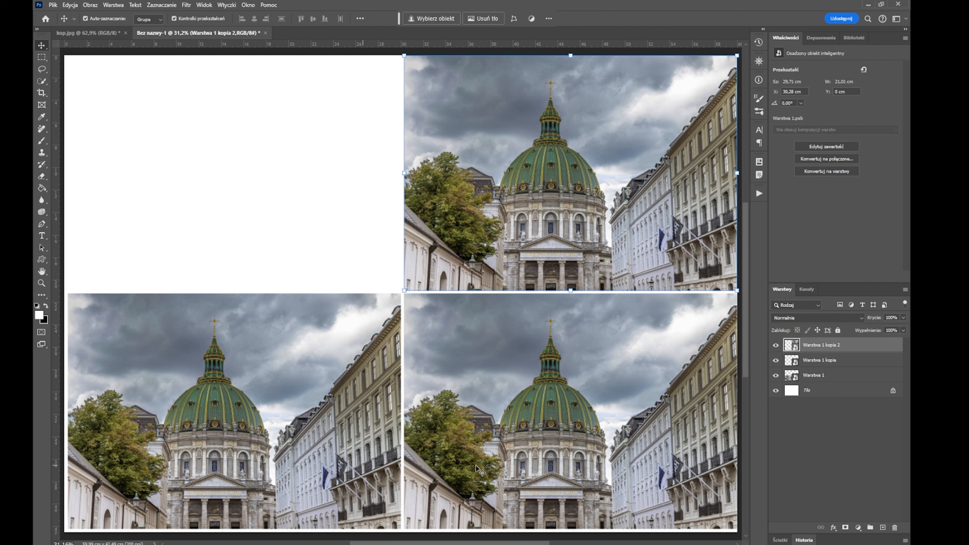
# In the lower-left smart object's Levels adjustment, set the RGB white input to 232 and the green midtone to 1.09, saving its contents
pyautogui.click(210, 397)
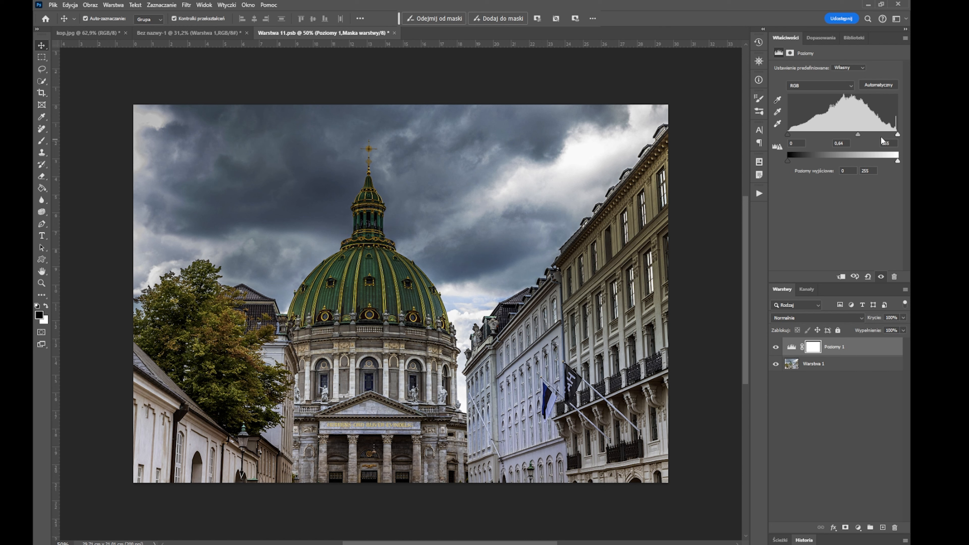
pyautogui.moveTo(897, 134)
pyautogui.mouseDown()
pyautogui.moveTo(883, 134)
pyautogui.moveTo(888, 142)
pyautogui.mouseUp()
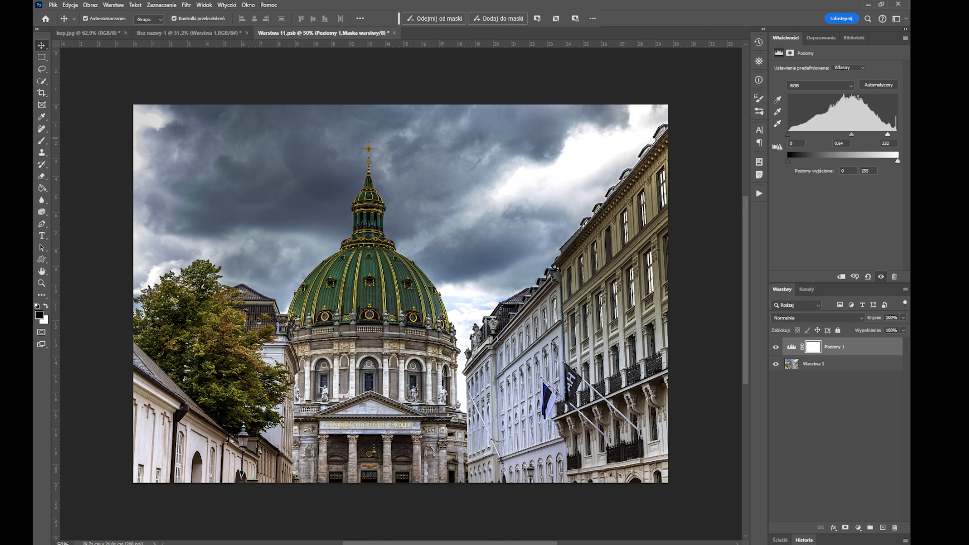
pyautogui.click(849, 88)
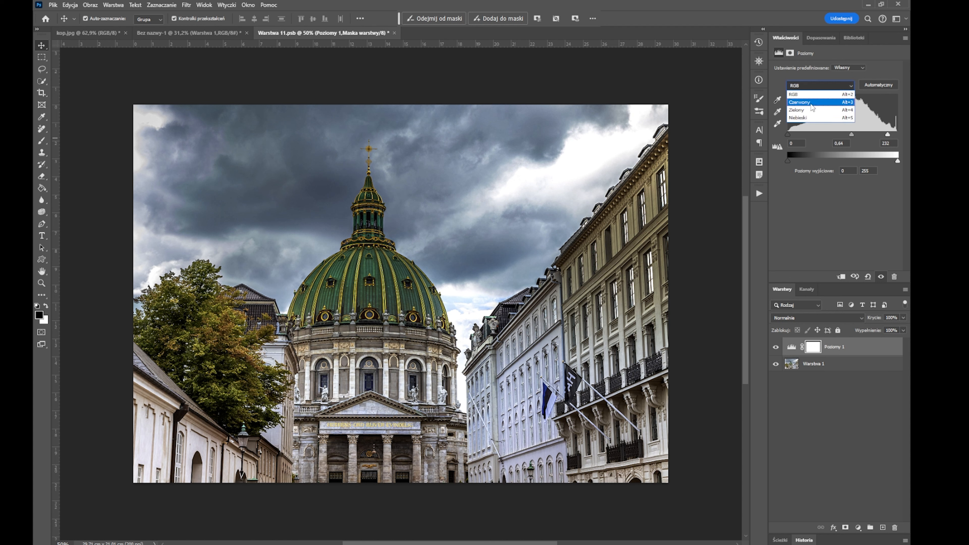
pyautogui.click(796, 108)
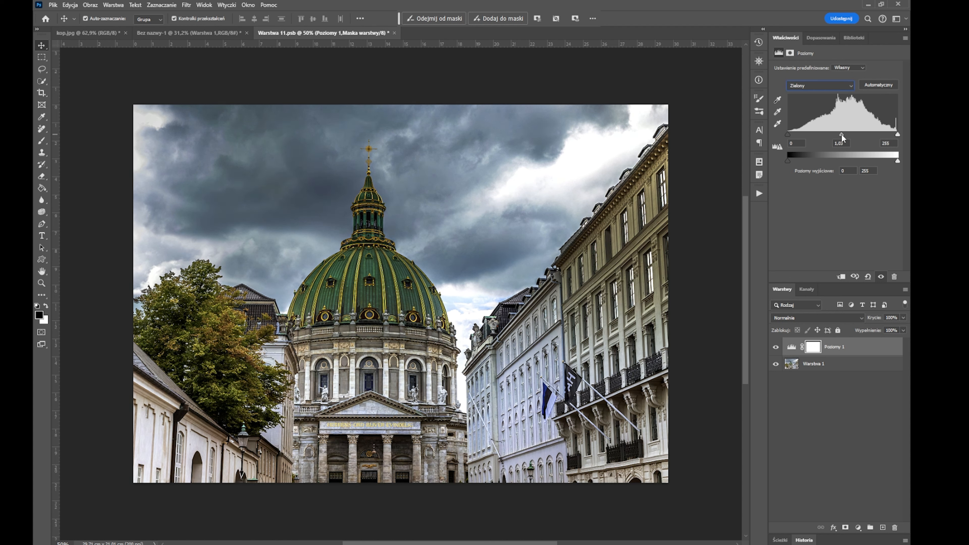
pyautogui.moveTo(840, 136); pyautogui.dragTo(839, 135)
pyautogui.click(395, 35)
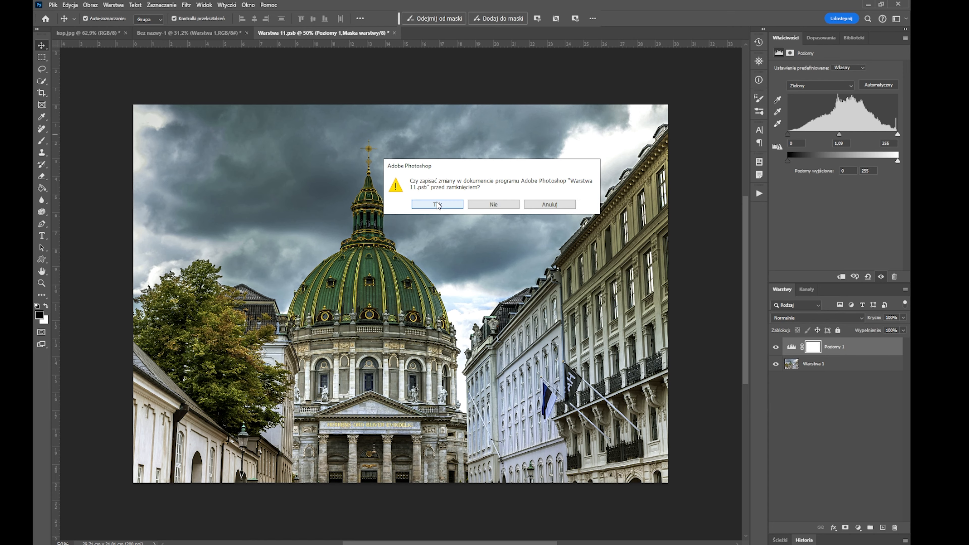
pyautogui.click(437, 203)
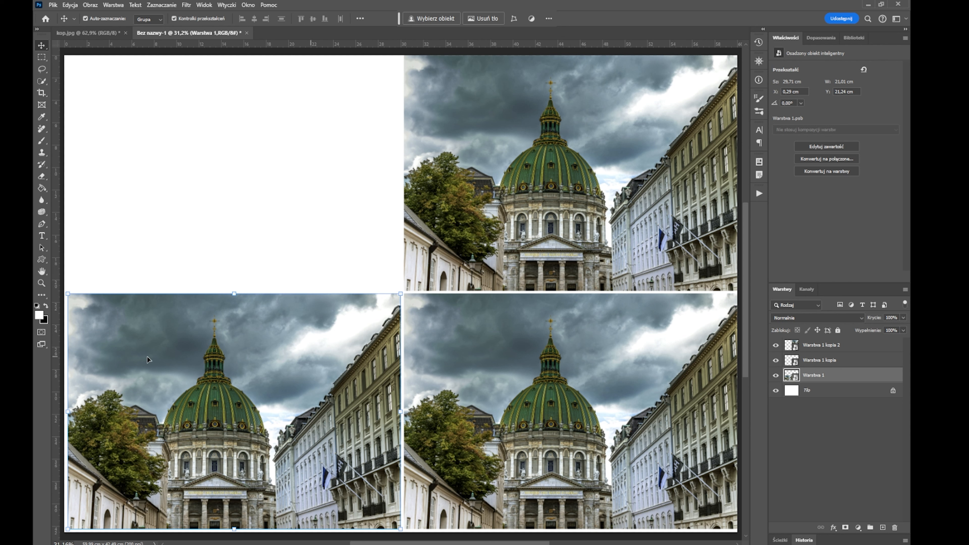
# Create a new independent smart object via copy from the lower-left photo and move it into the empty upper-left quarter
pyautogui.click(112, 7)
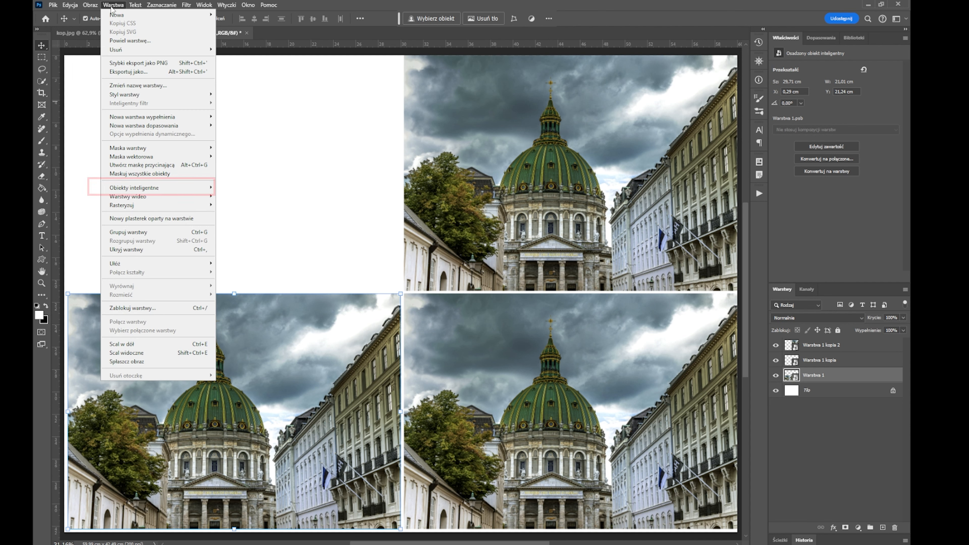
pyautogui.moveTo(117, 187)
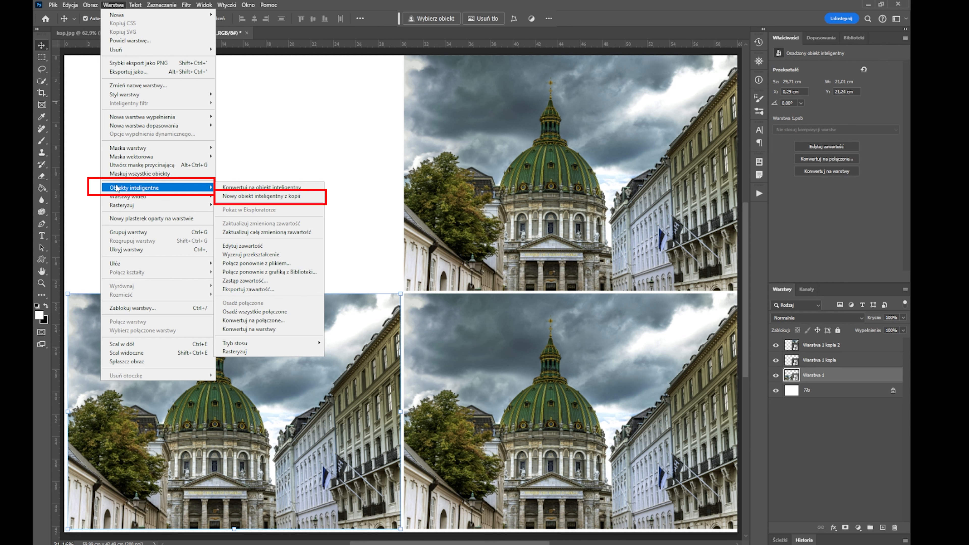
pyautogui.click(250, 196)
pyautogui.moveTo(248, 441); pyautogui.dragTo(253, 199)
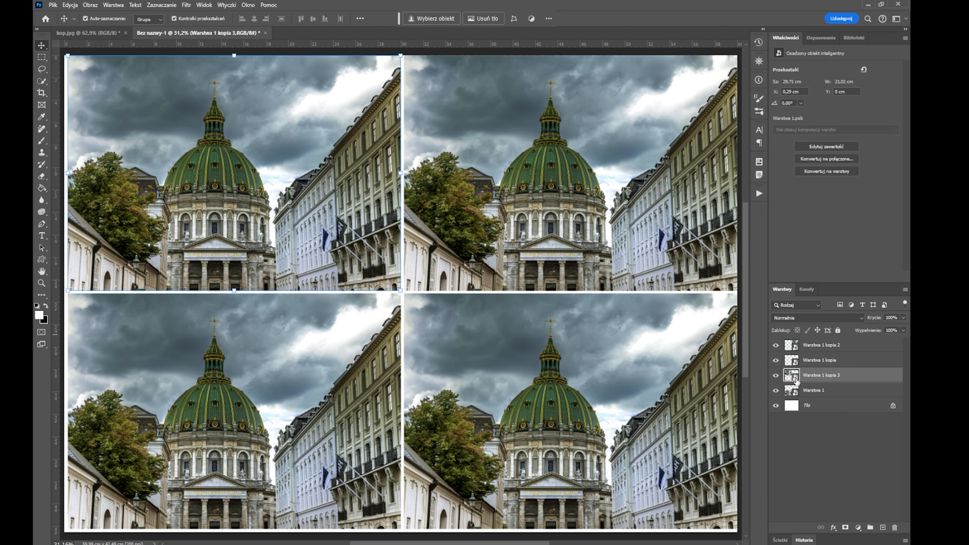
# Add a Black & White adjustment layer inside the upper-left smart object, and save and close its contents
pyautogui.doubleClick(795, 378)
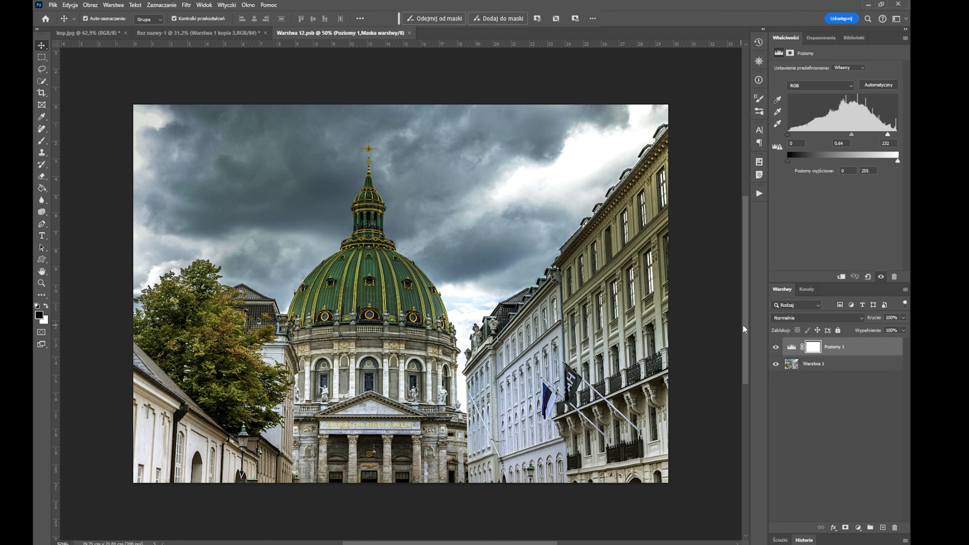
pyautogui.click(858, 528)
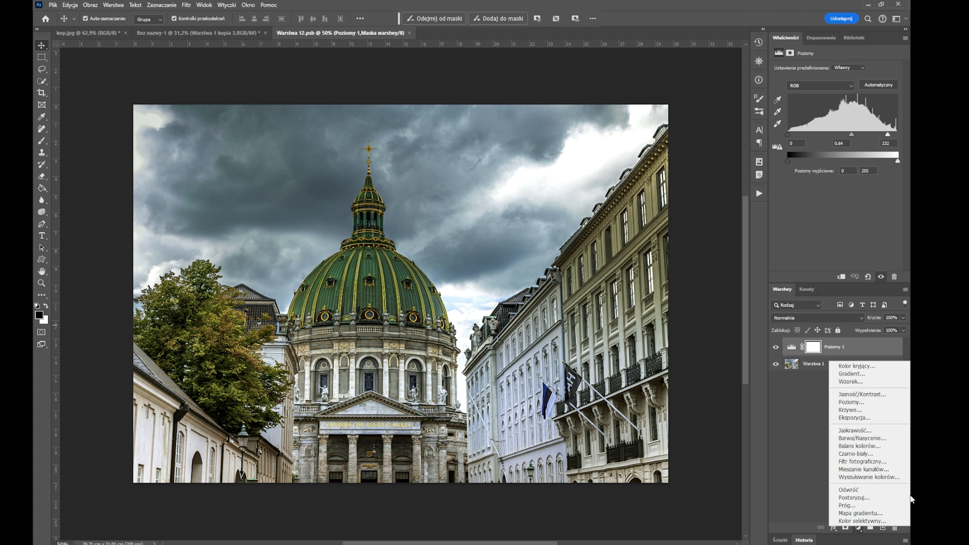
pyautogui.click(858, 458)
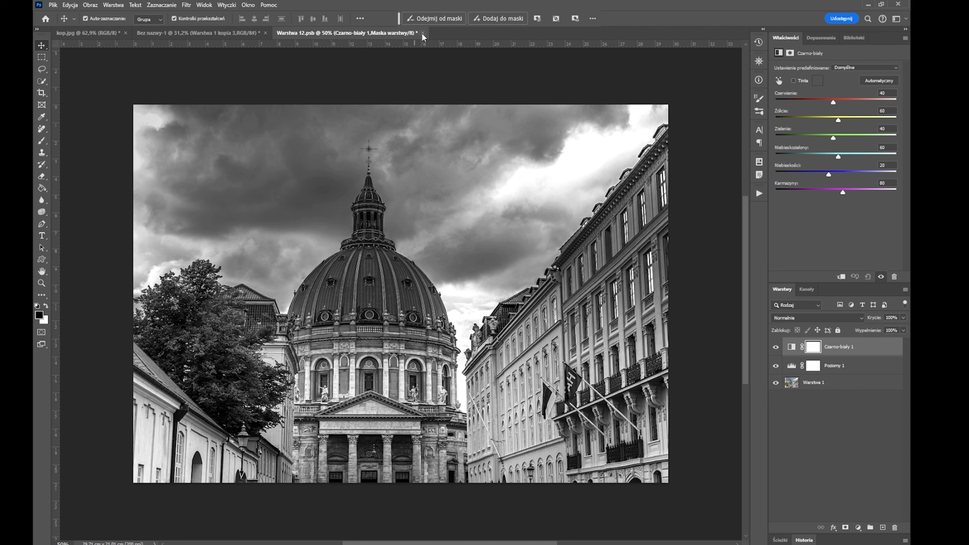
pyautogui.click(422, 34)
pyautogui.click(439, 206)
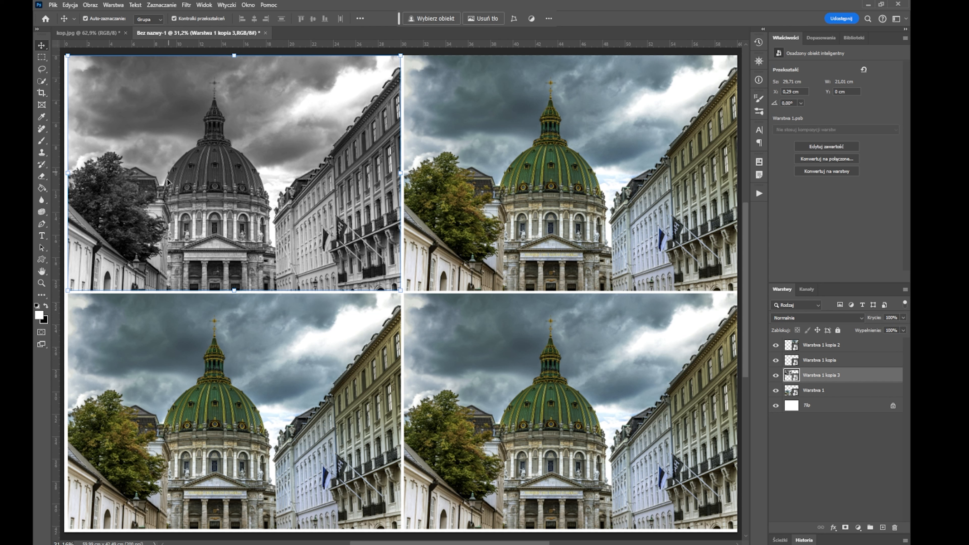
# Convert the upper-right photo layer, Warstwa 1 kopia 2, into a new smart object
pyautogui.click(523, 228)
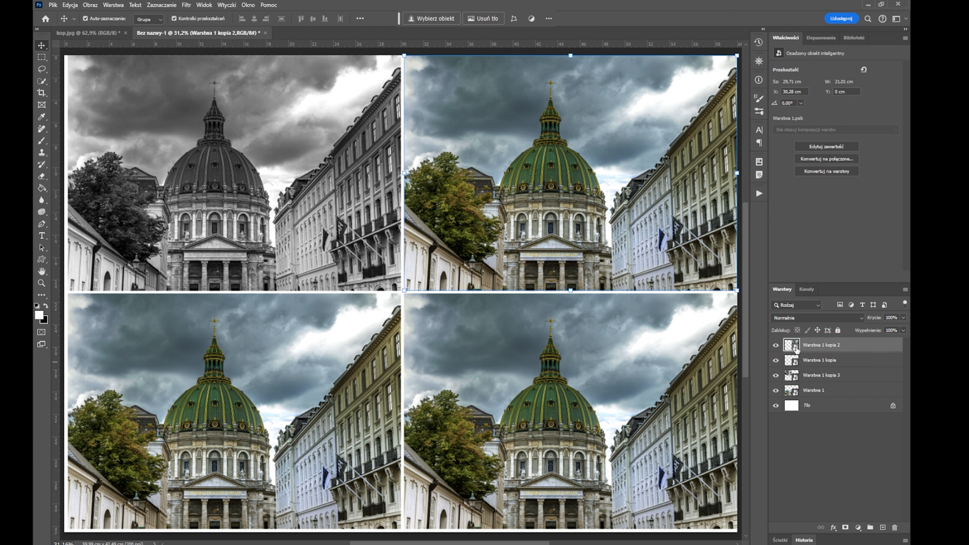
pyautogui.rightClick(825, 348)
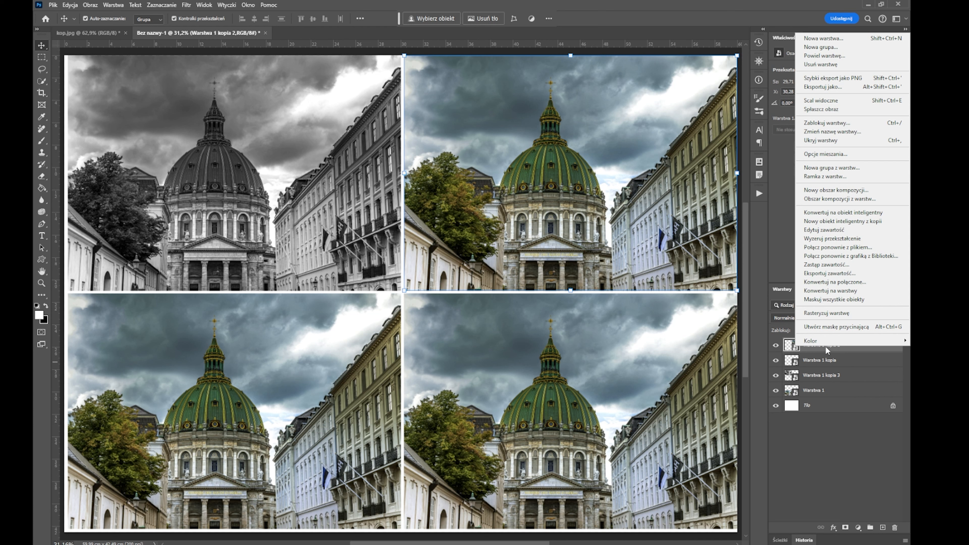
pyautogui.click(841, 213)
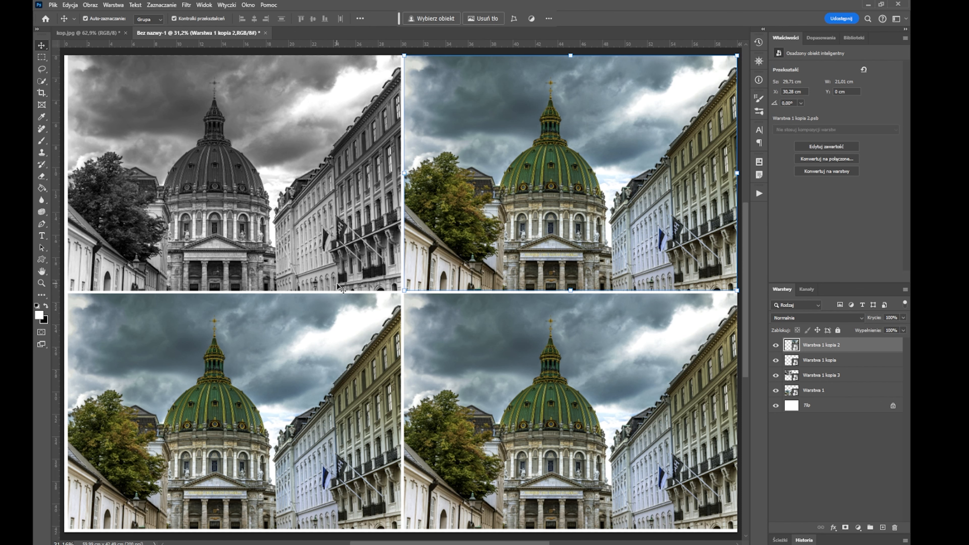
# Open the upper-right smart object's contents and place the harbour photo IMG_6357 in them as an embedded image
pyautogui.doubleClick(795, 350)
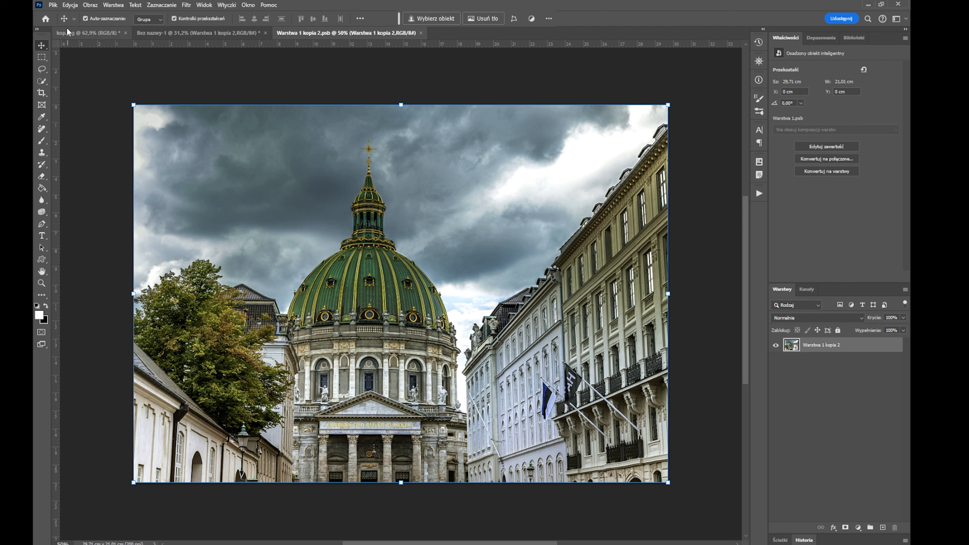
pyautogui.click(54, 5)
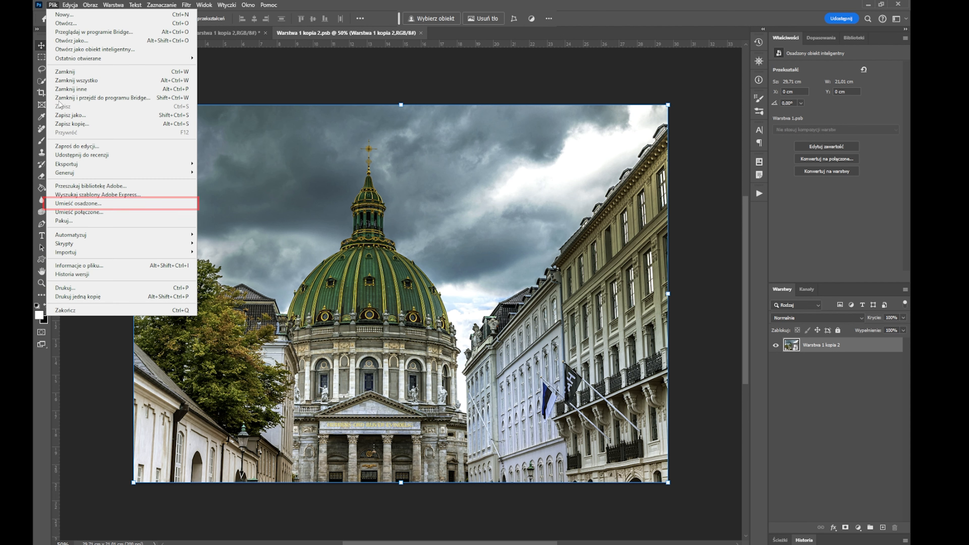
pyautogui.click(63, 204)
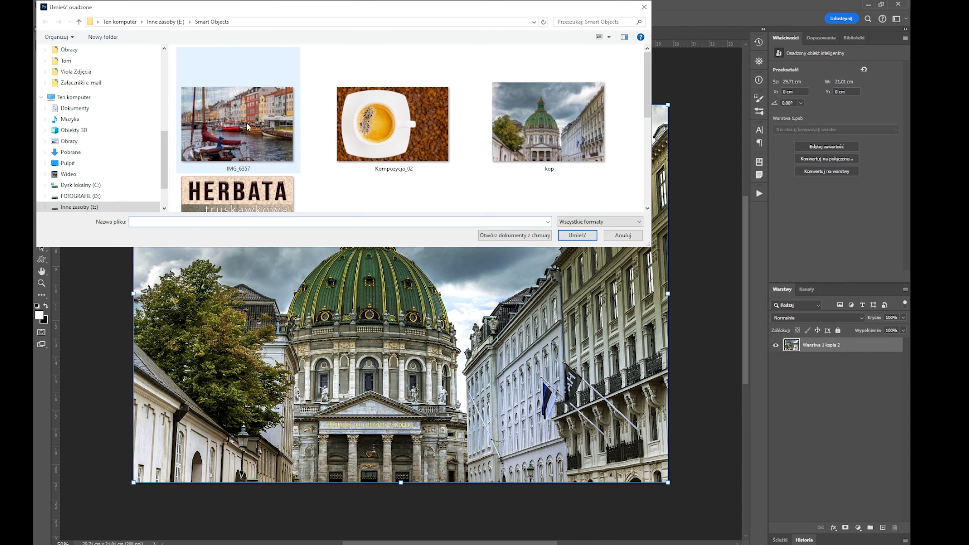
pyautogui.click(243, 135)
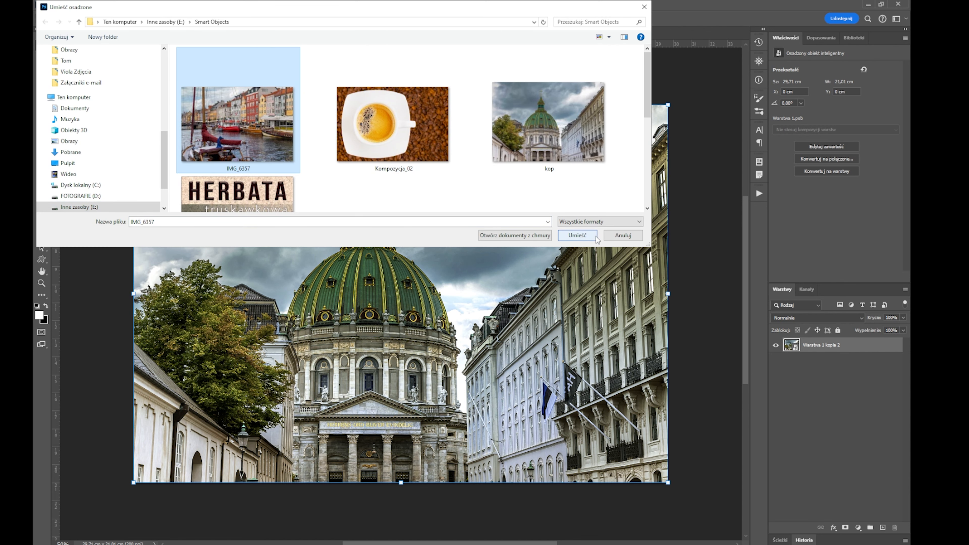
pyautogui.click(578, 238)
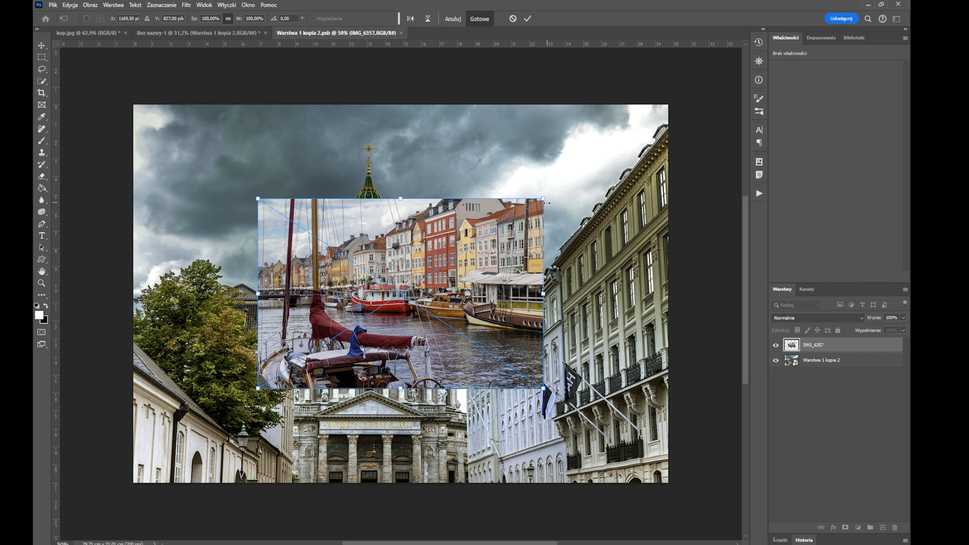
# Enlarge the placed harbour photo to about 34.8 cm wide so it covers the whole canvas, and save and close the smart object
pyautogui.moveTo(543, 199); pyautogui.dragTo(689, 102)
pyautogui.moveTo(263, 392); pyautogui.dragTo(104, 473)
pyautogui.moveTo(284, 360); pyautogui.dragTo(287, 366)
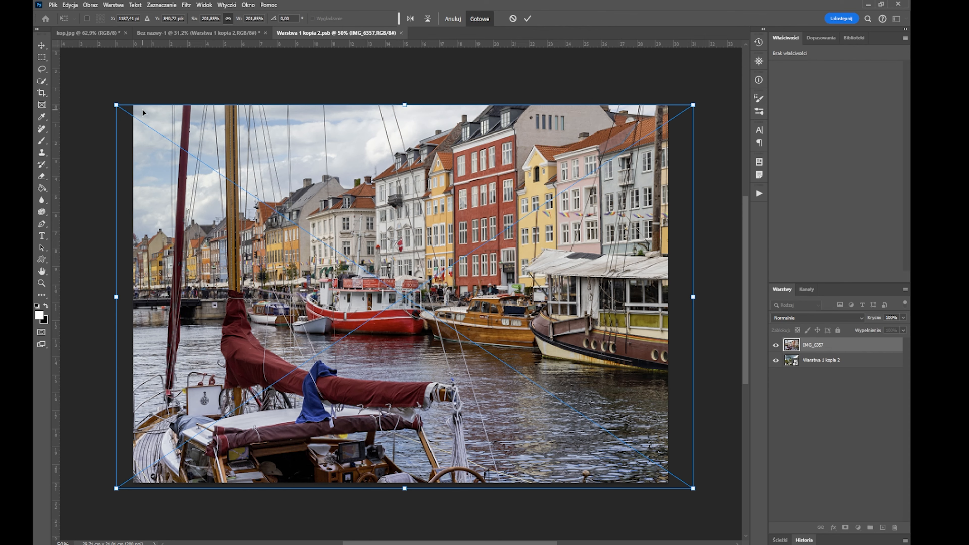
pyautogui.moveTo(116, 105); pyautogui.dragTo(67, 77)
pyautogui.moveTo(496, 336); pyautogui.dragTo(500, 369)
pyautogui.press('Return')
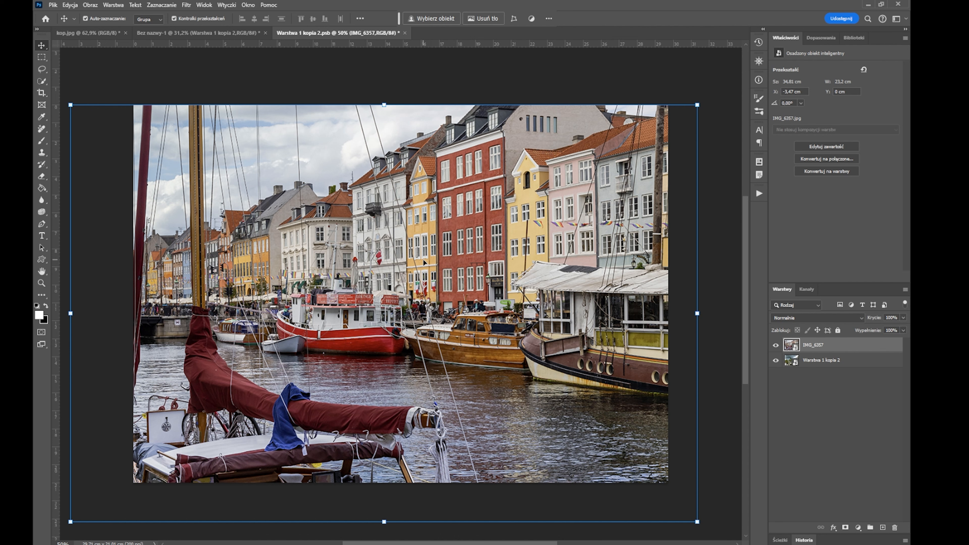
pyautogui.click(405, 33)
pyautogui.click(437, 205)
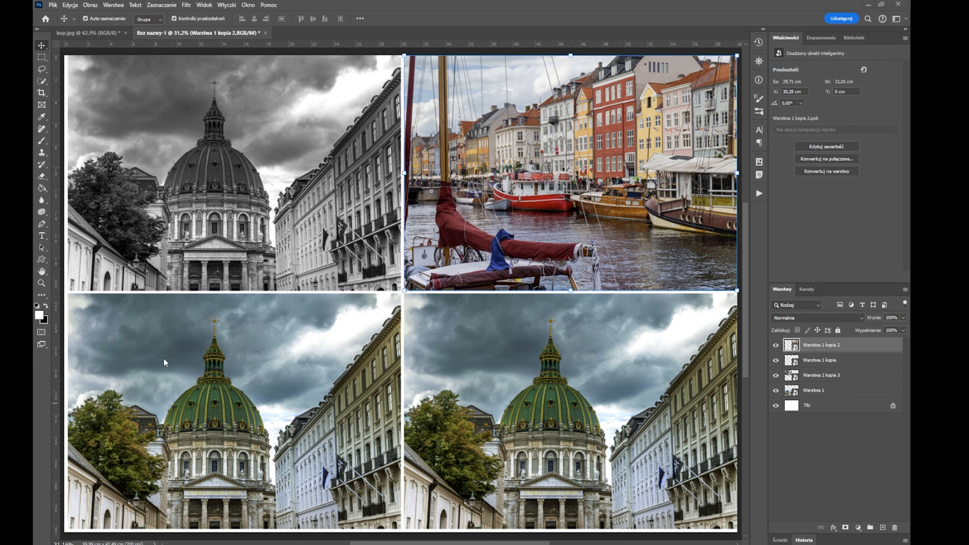
# Open the box template Szablon wizualizacji pudełka_pusty.tif and select the lower grey square, layer kwadrat font
pyautogui.click(53, 5)
pyautogui.click(358, 413)
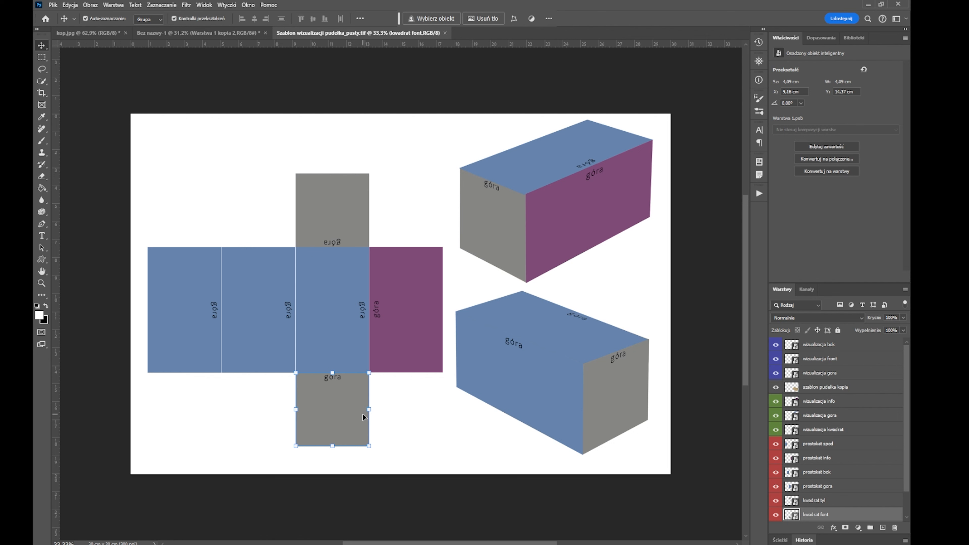
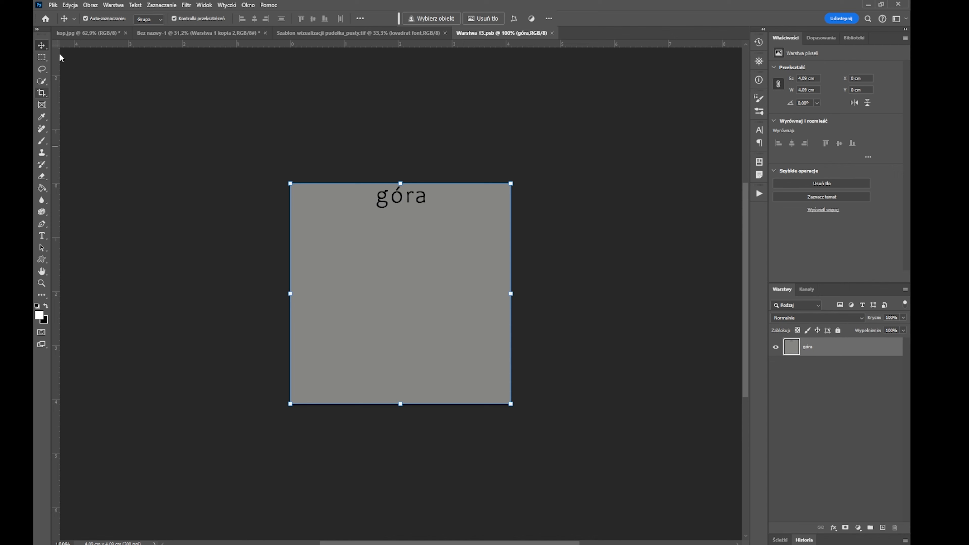
# Place the square tea artwork kwadrat as an embedded image in the contents of the square panel's smart object
pyautogui.click(54, 5)
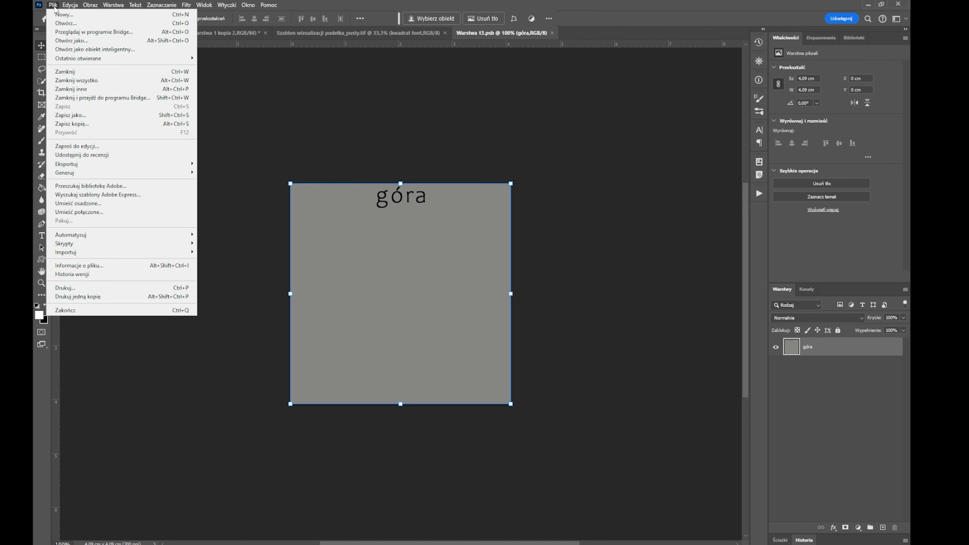
pyautogui.click(102, 204)
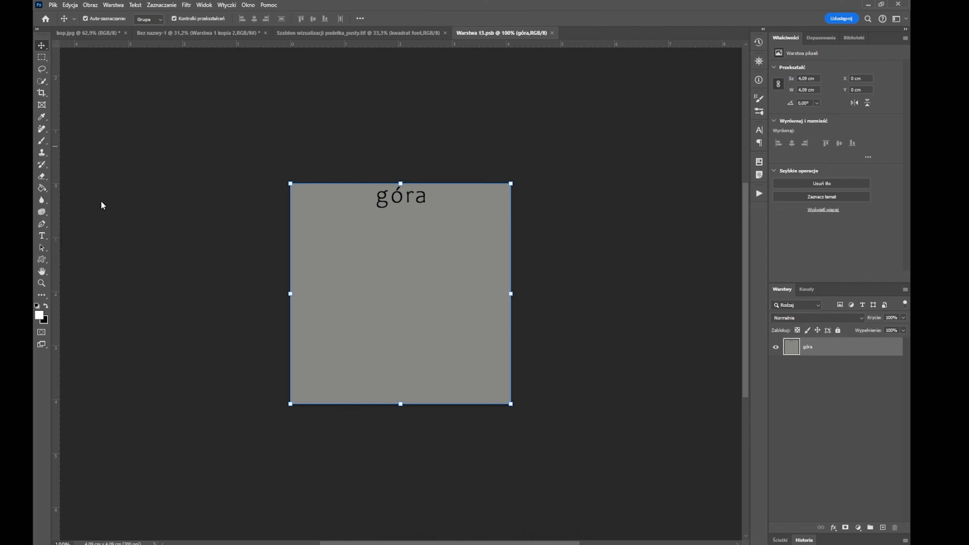
pyautogui.scroll(-2, 238, 169)
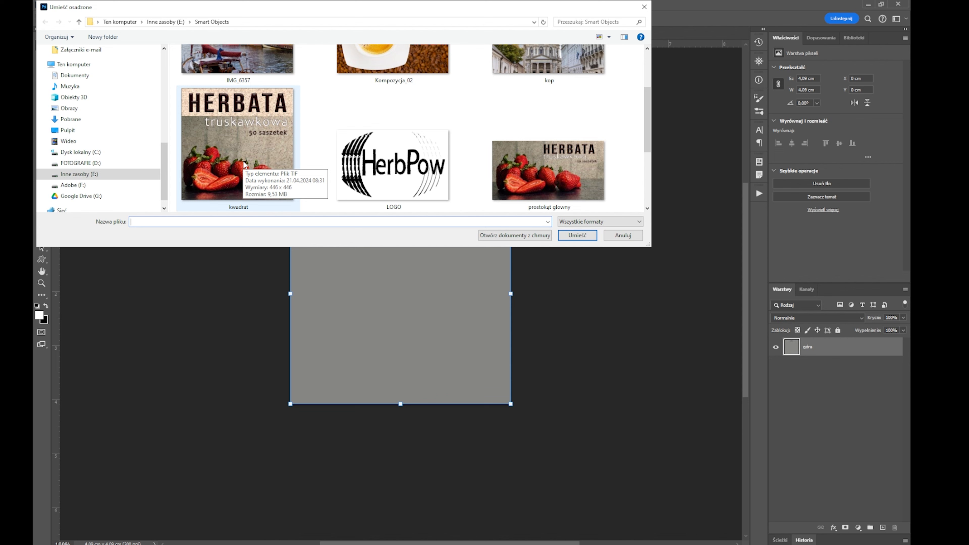
pyautogui.click(245, 166)
pyautogui.click(586, 241)
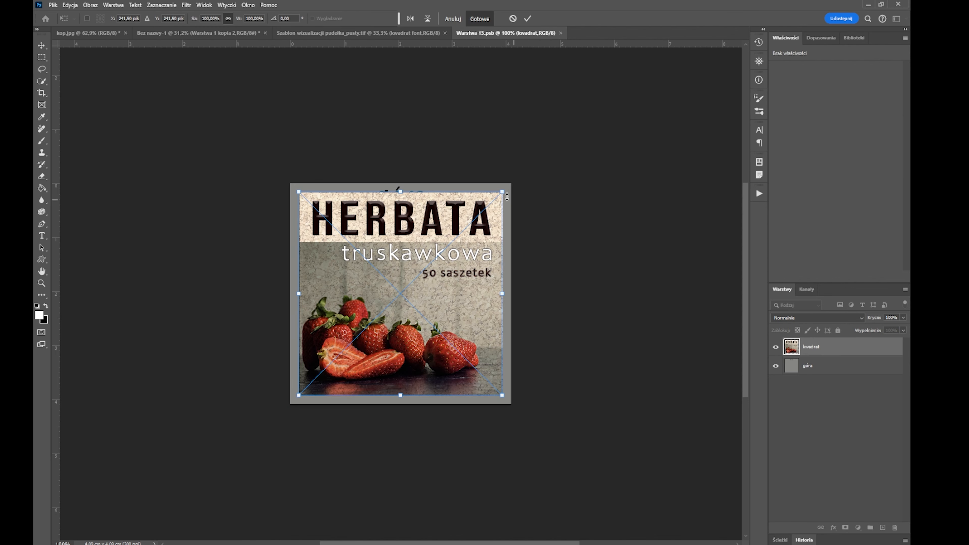
# Enlarge the placed kwadrat artwork to about 4.22 × 4.22 cm so it covers the canvas, and save and close the smart object
pyautogui.moveTo(501, 191); pyautogui.dragTo(512, 182)
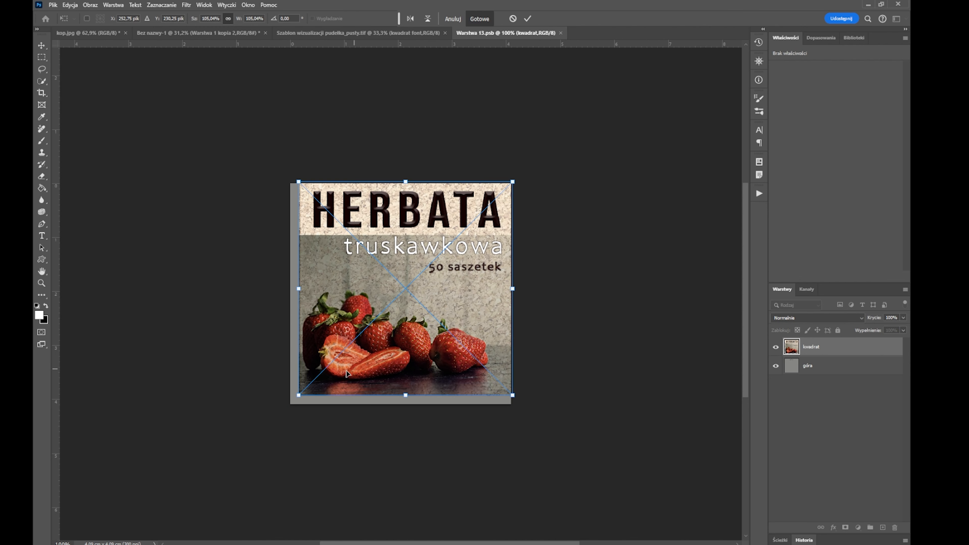
pyautogui.moveTo(298, 395); pyautogui.dragTo(280, 406)
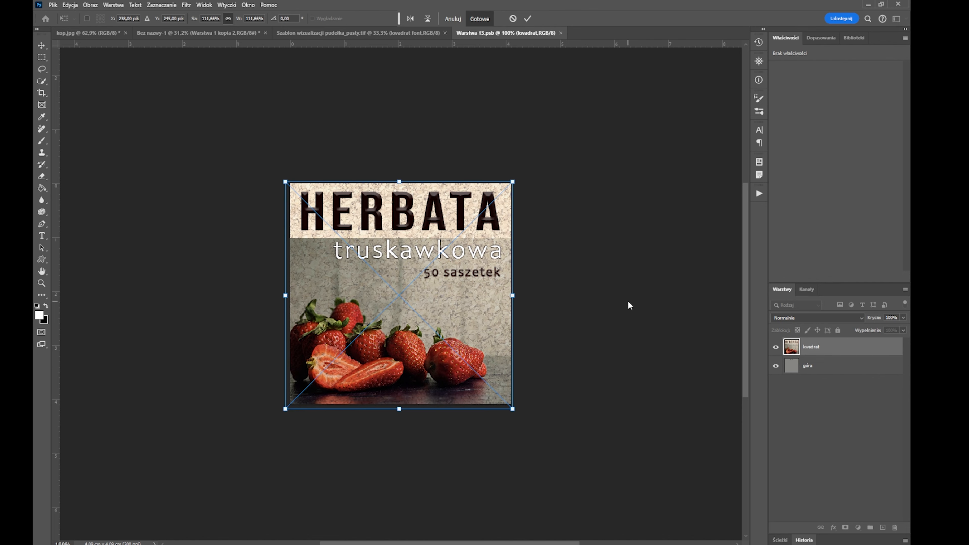
pyautogui.press('Return')
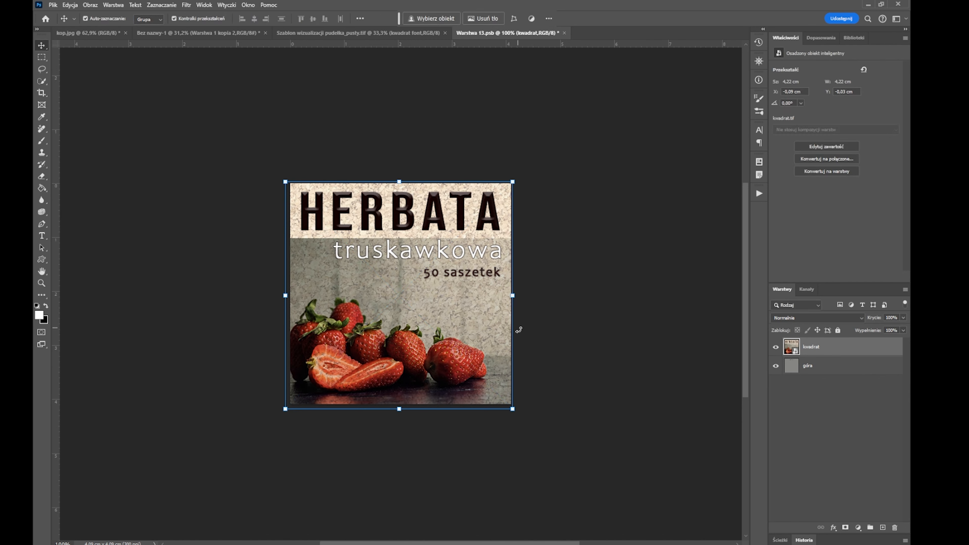
pyautogui.click(564, 33)
pyautogui.click(615, 382)
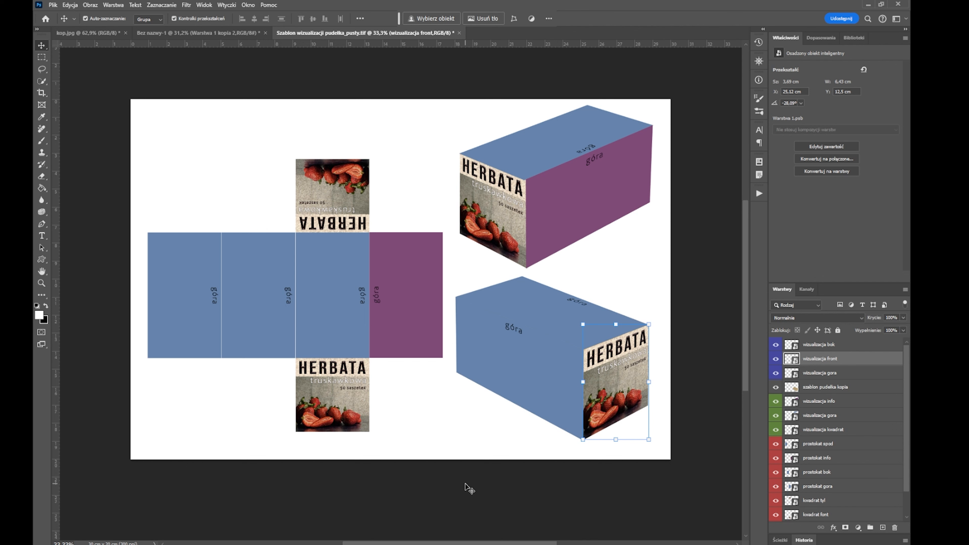
# Open the contents of the blue panel prostokat gora and place the artwork prostokąt glowny in them as an embedded image
pyautogui.click(331, 316)
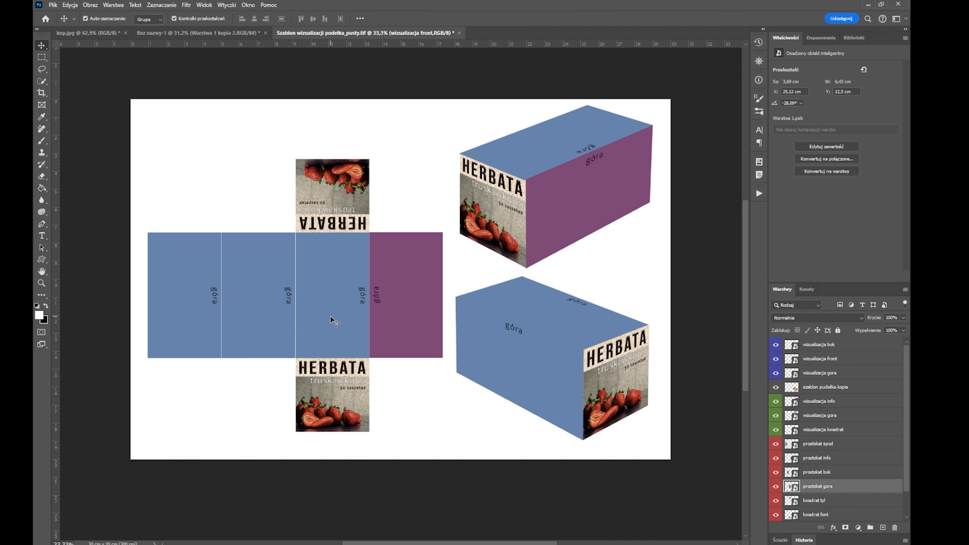
pyautogui.doubleClick(796, 489)
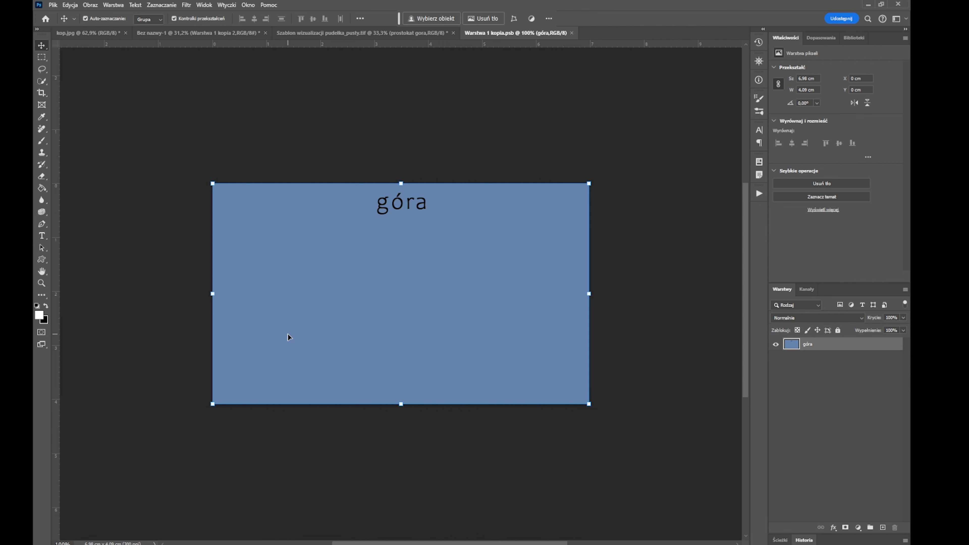
pyautogui.click(53, 5)
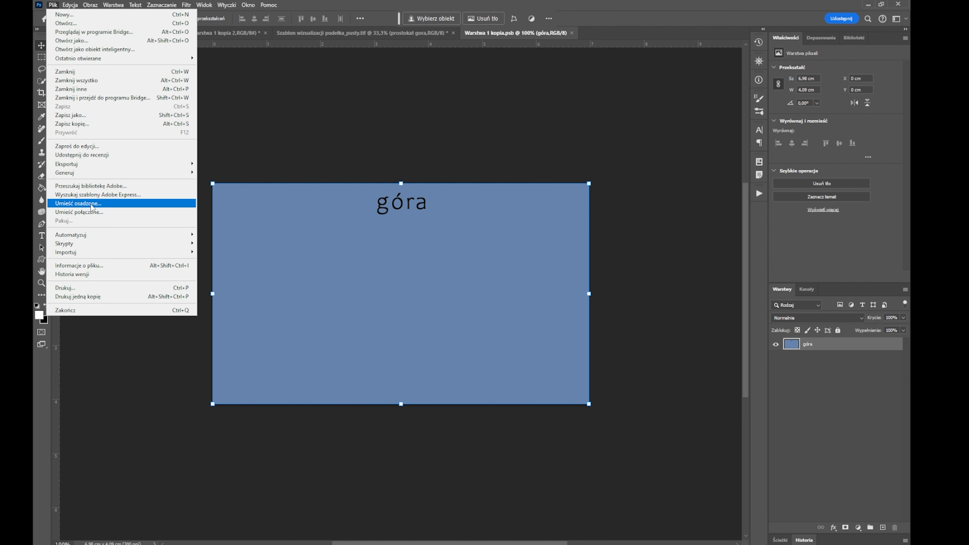
pyautogui.click(91, 206)
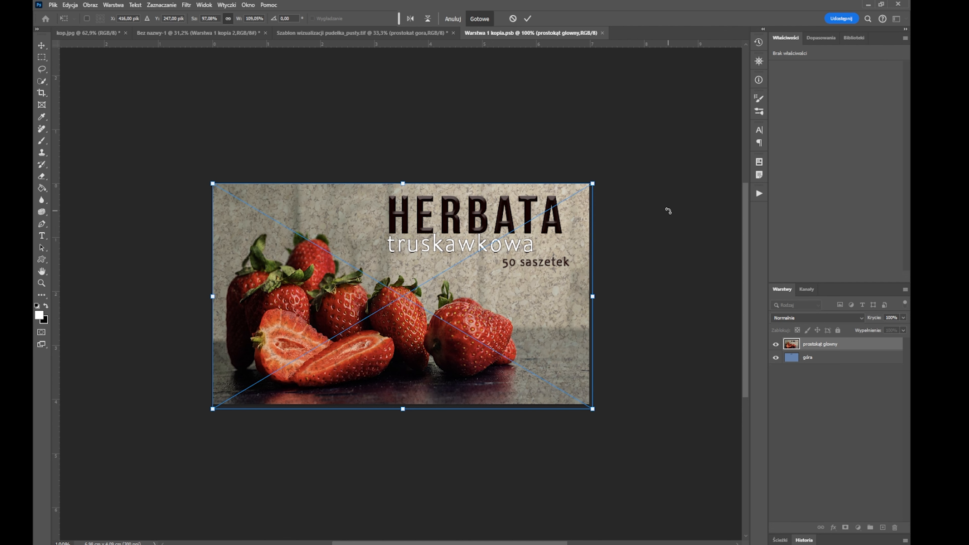
# Apply the placed prostokąt glowny artwork at about 7.04 × 4.18 cm, covering the canvas, and save and close the smart object
pyautogui.press('Return')
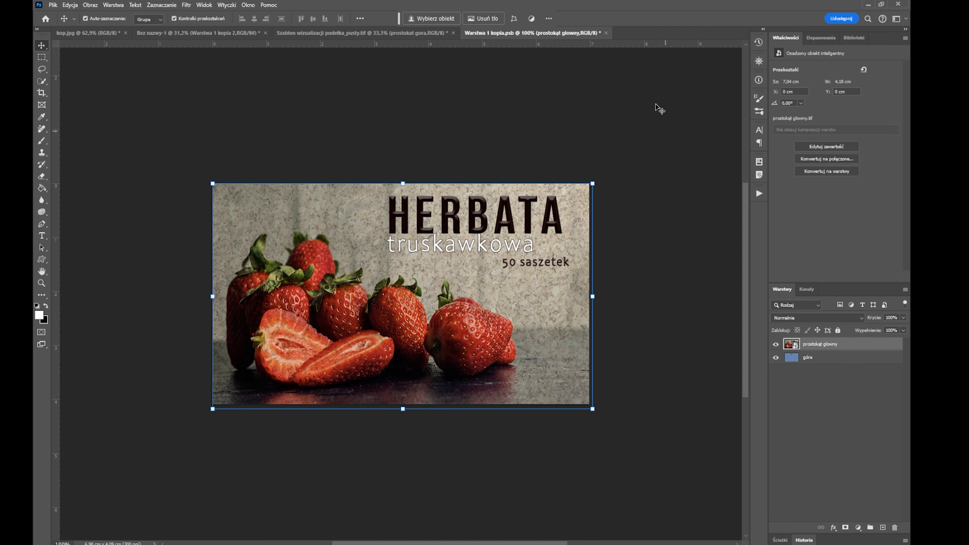
pyautogui.click(608, 33)
pyautogui.click(439, 208)
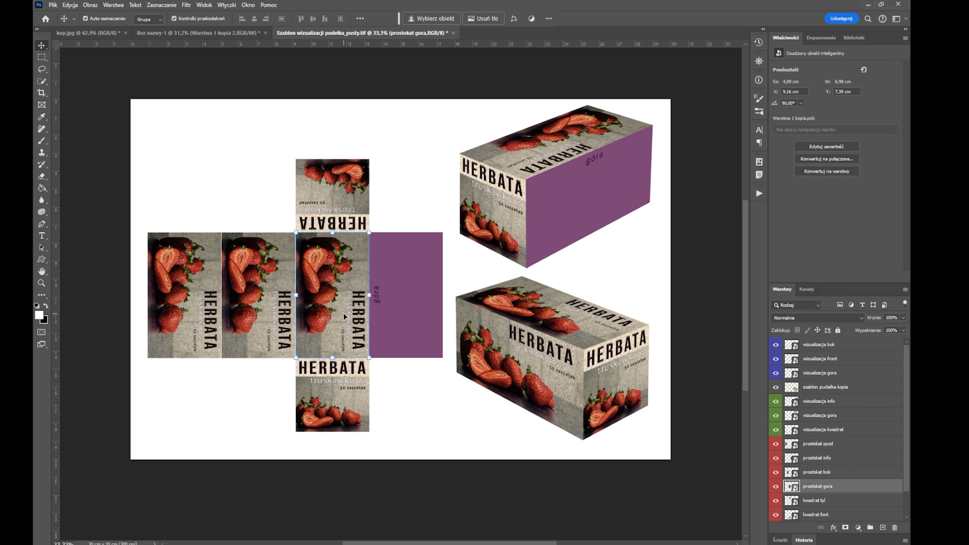
# Open the contents of the purple panel prostokat info and place the artwork prostokąt info in them as an embedded image
pyautogui.click(398, 254)
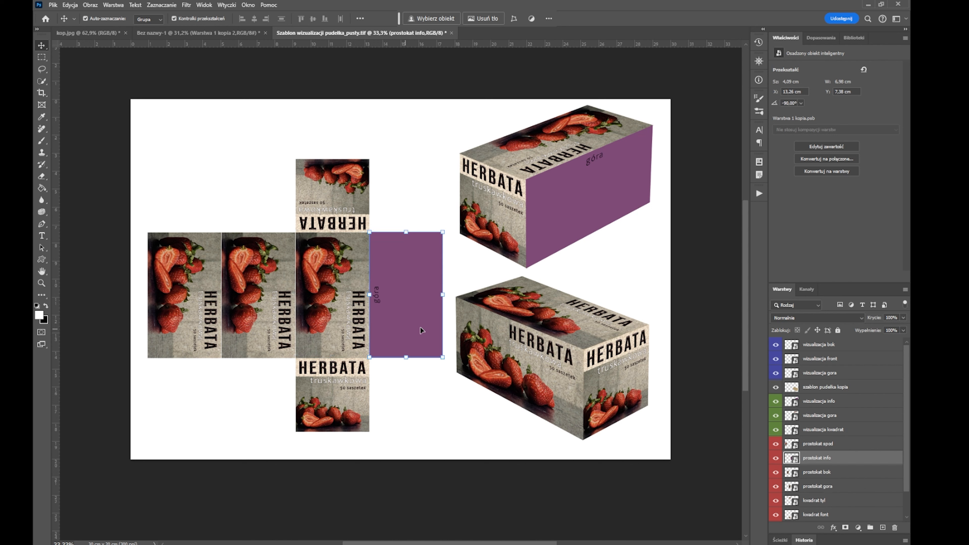
pyautogui.doubleClick(791, 458)
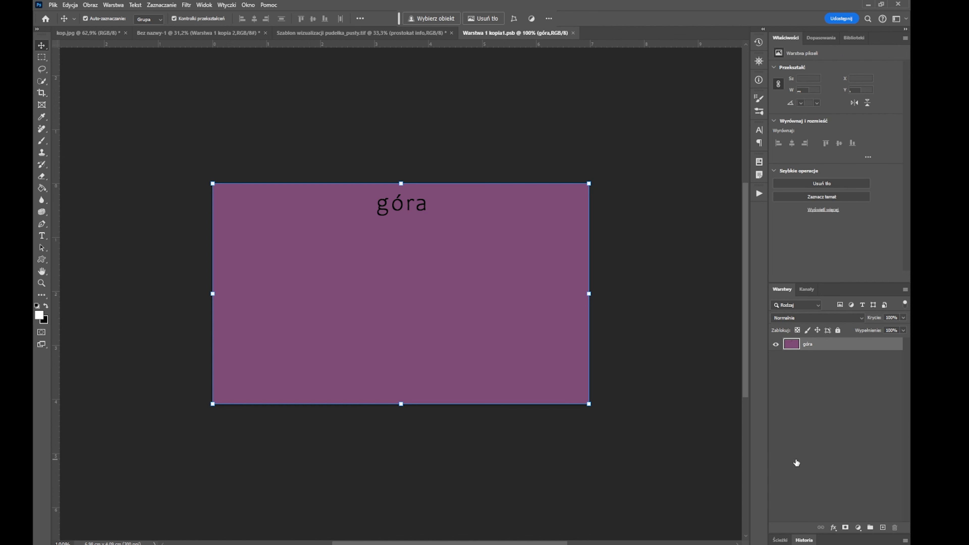
pyautogui.click(54, 6)
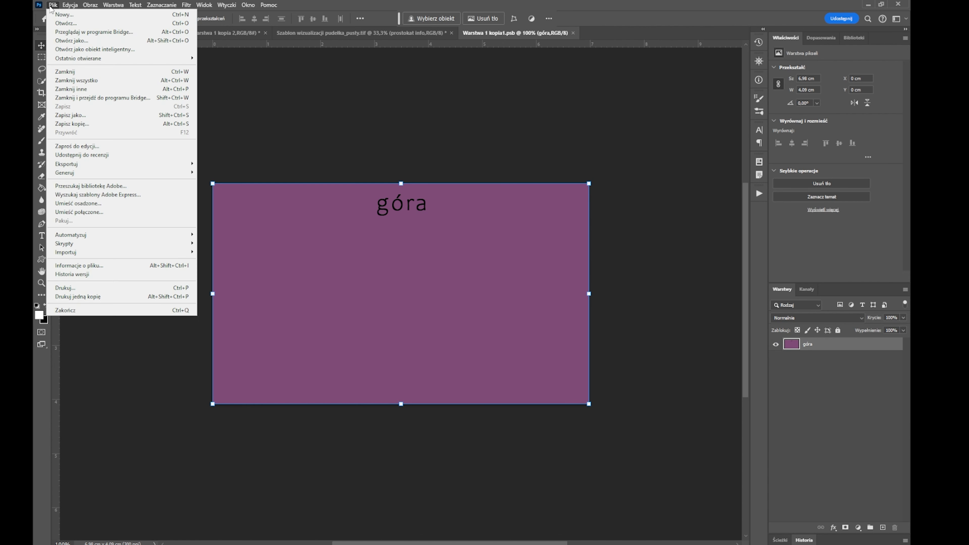
pyautogui.click(67, 203)
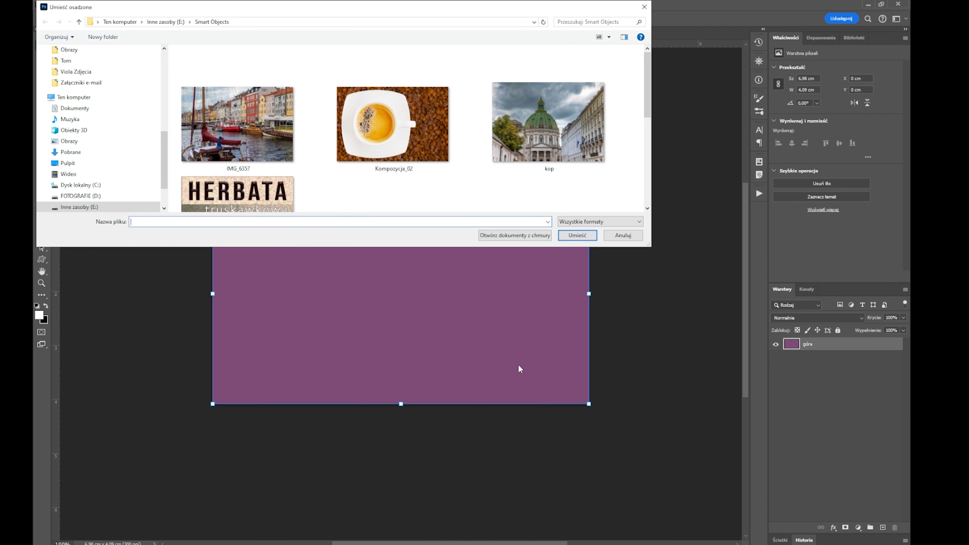
pyautogui.click(648, 208)
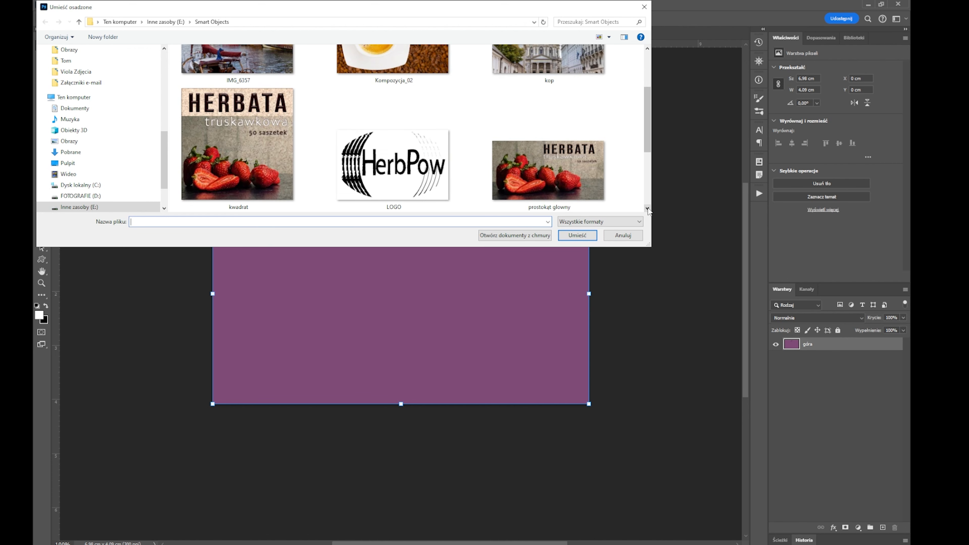
pyautogui.click(648, 208)
pyautogui.click(229, 173)
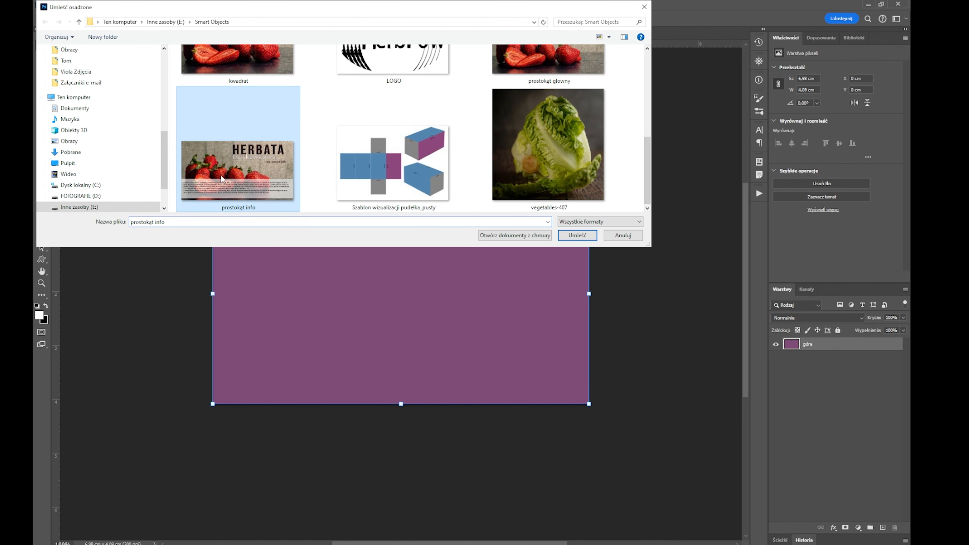
pyautogui.click(579, 236)
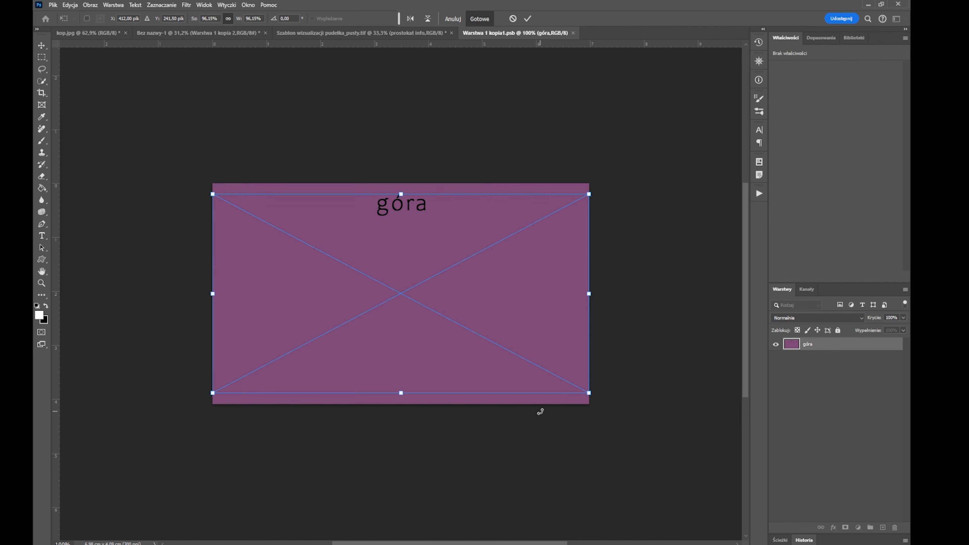
# Stretch the placed prostokąt info artwork to about 6.98 × 4.09 cm so it fills the canvas, and save and close the smart object
pyautogui.moveTo(401, 196); pyautogui.dragTo(401, 185)
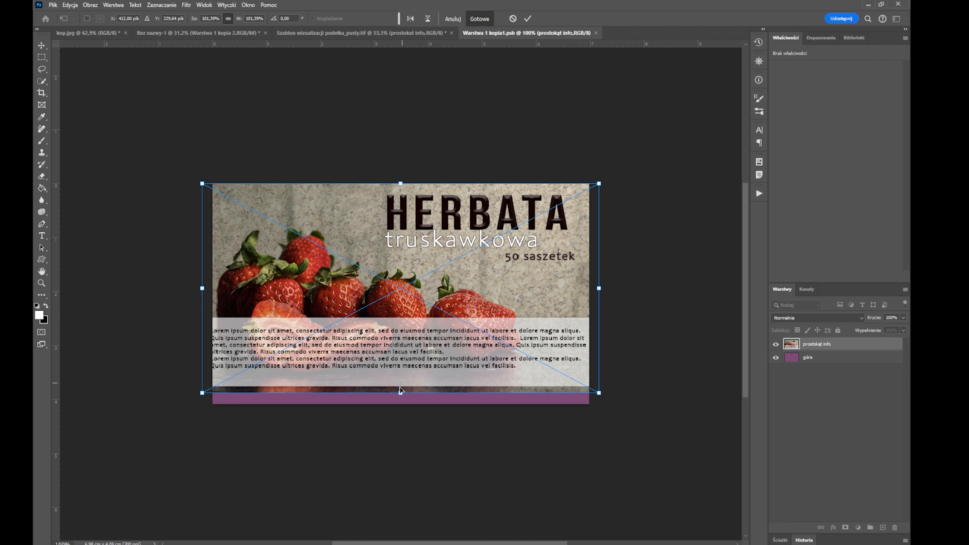
pyautogui.moveTo(401, 392); pyautogui.dragTo(401, 403)
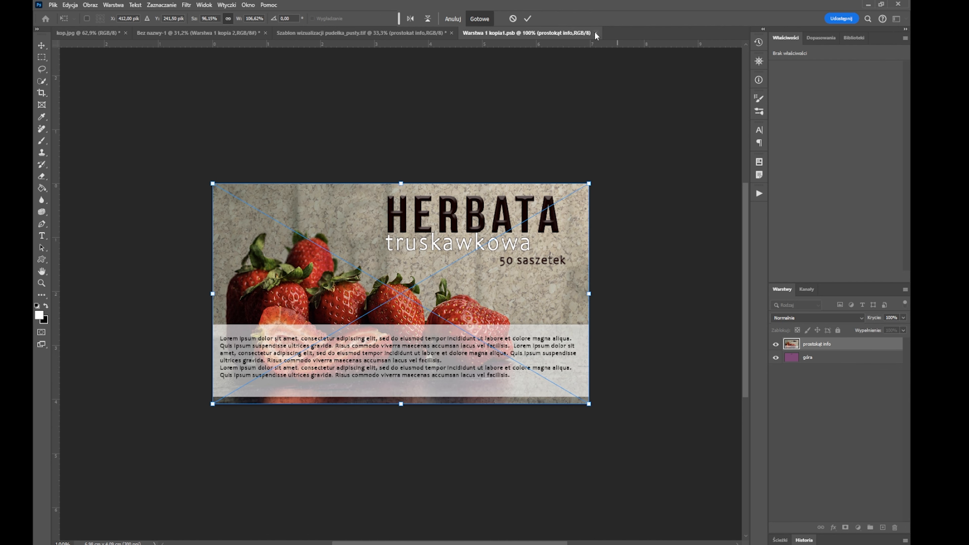
pyautogui.press('Return')
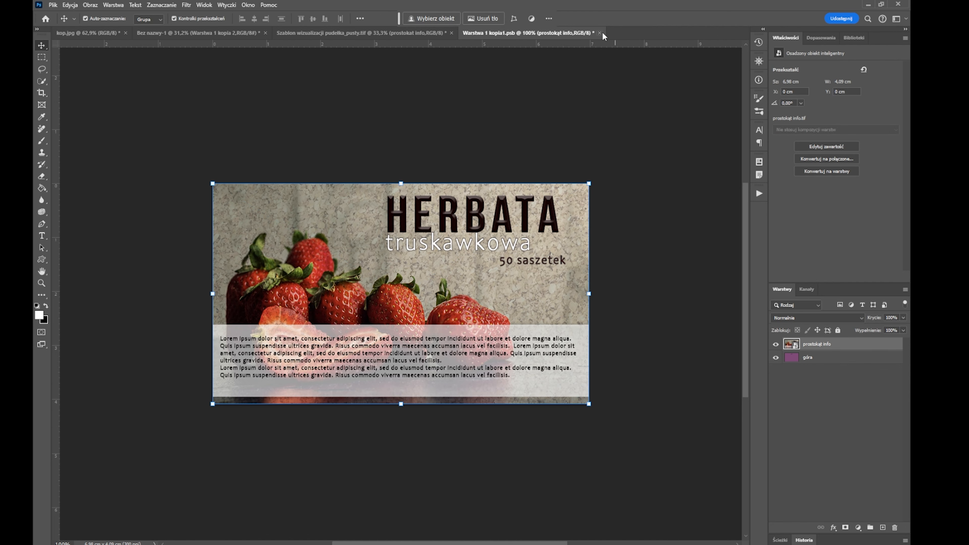
pyautogui.click(600, 32)
pyautogui.press('Return')
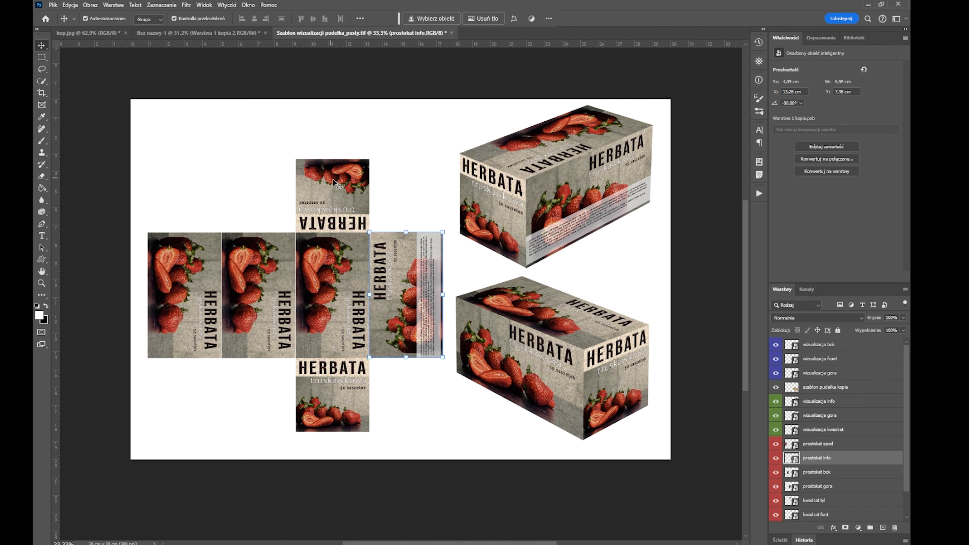
# Open the contents of the lower square panel kwadrat font and place the LOGO file in them as an embedded image
pyautogui.click(355, 401)
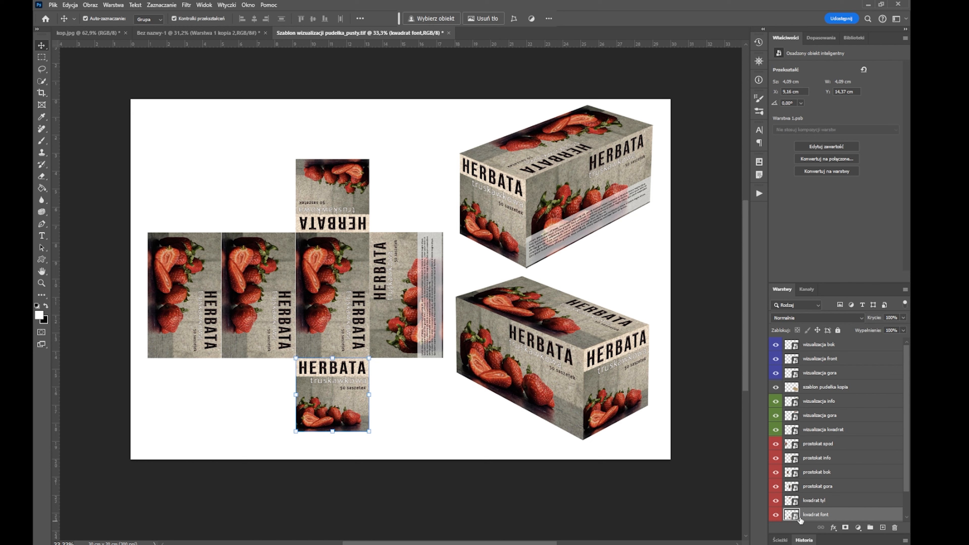
pyautogui.doubleClick(793, 515)
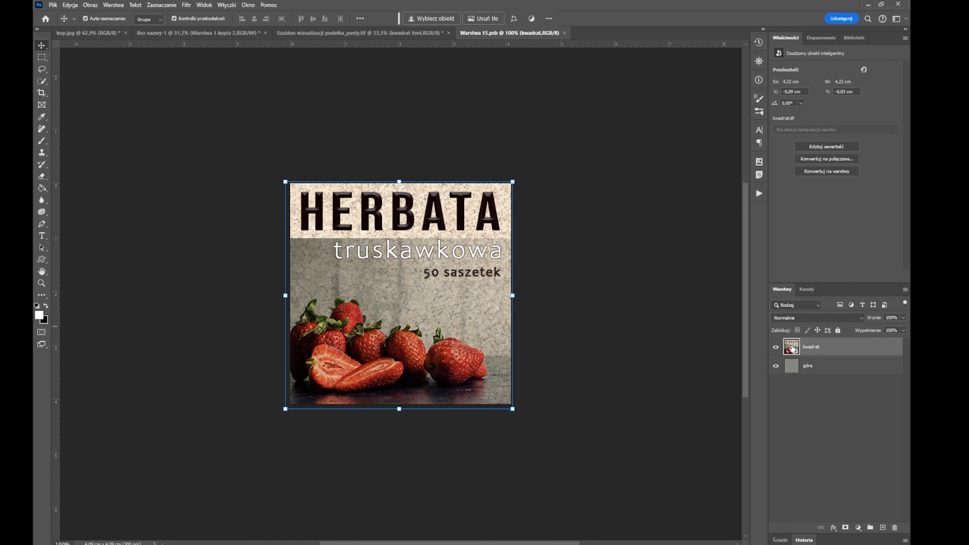
pyautogui.click(53, 5)
pyautogui.click(82, 215)
pyautogui.scroll(-5, 411, 130)
pyautogui.scroll(2, 419, 168)
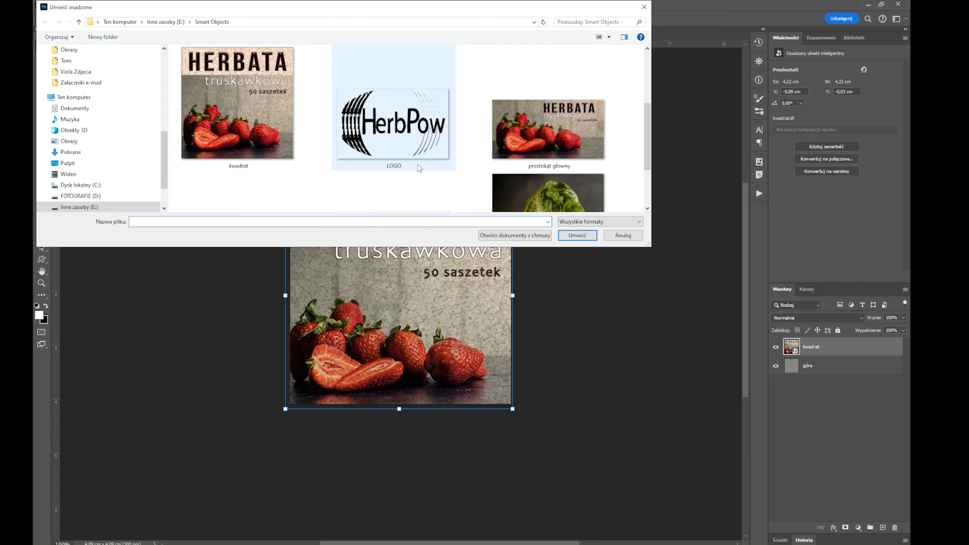
pyautogui.click(399, 133)
pyautogui.click(577, 235)
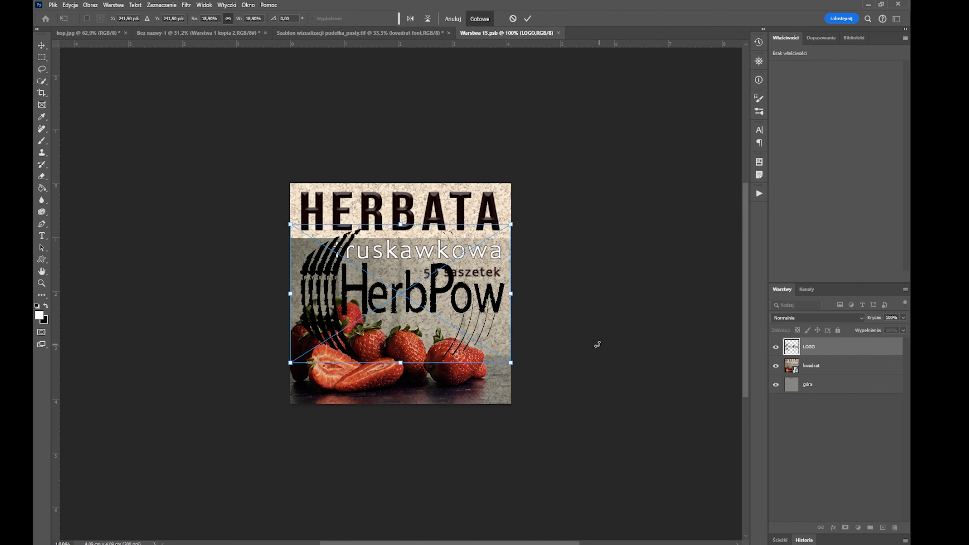
# Shrink the HerbPow logo and position it below the "50 saszetek" text on the square artwork, and save and close the smart object
pyautogui.moveTo(290, 224); pyautogui.dragTo(447, 333)
pyautogui.moveTo(481, 343); pyautogui.dragTo(469, 303)
pyautogui.press('Return')
pyautogui.hotkey('ctrl', 's')
pyautogui.hotkey('ctrl', 'w')
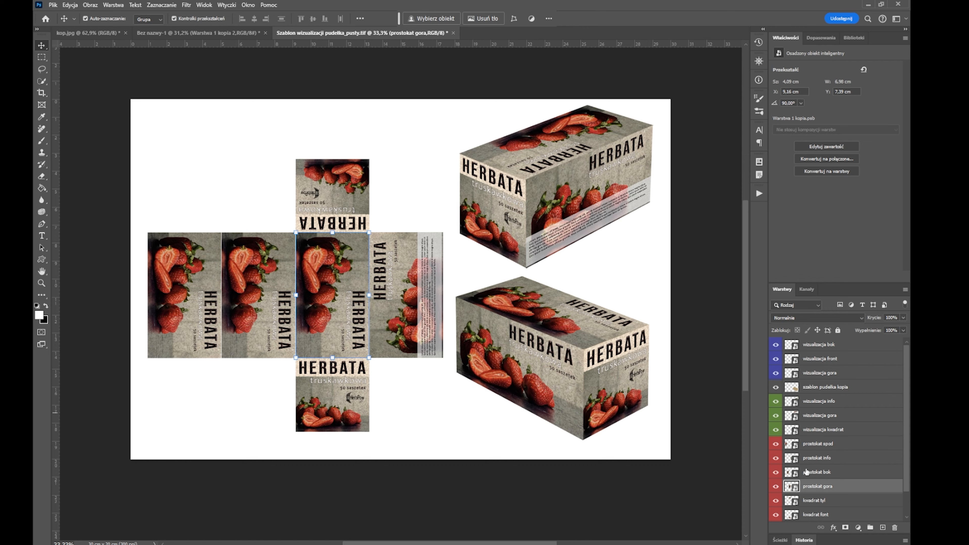
# Open the contents of the panel prostokat gora and place the LOGO file in them as an embedded image
pyautogui.doubleClick(791, 487)
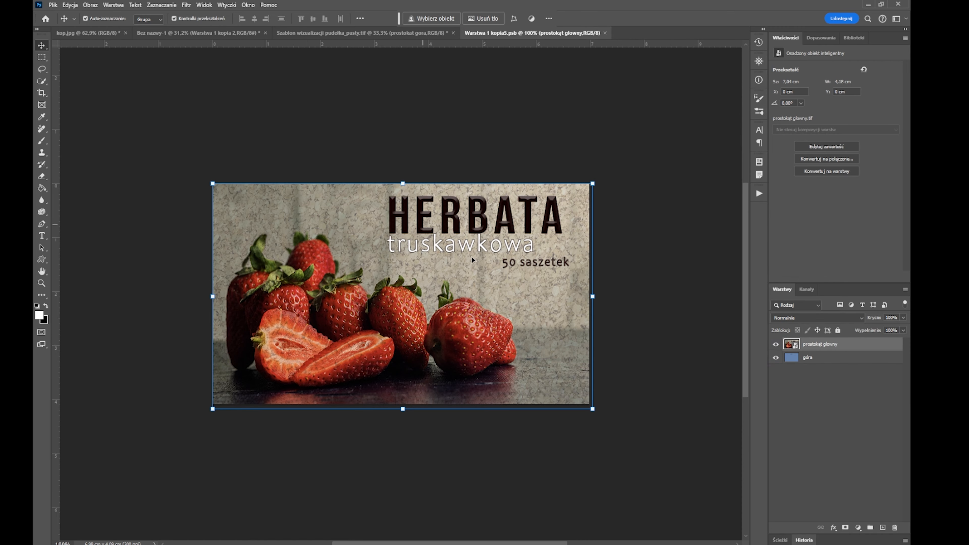
pyautogui.click(53, 5)
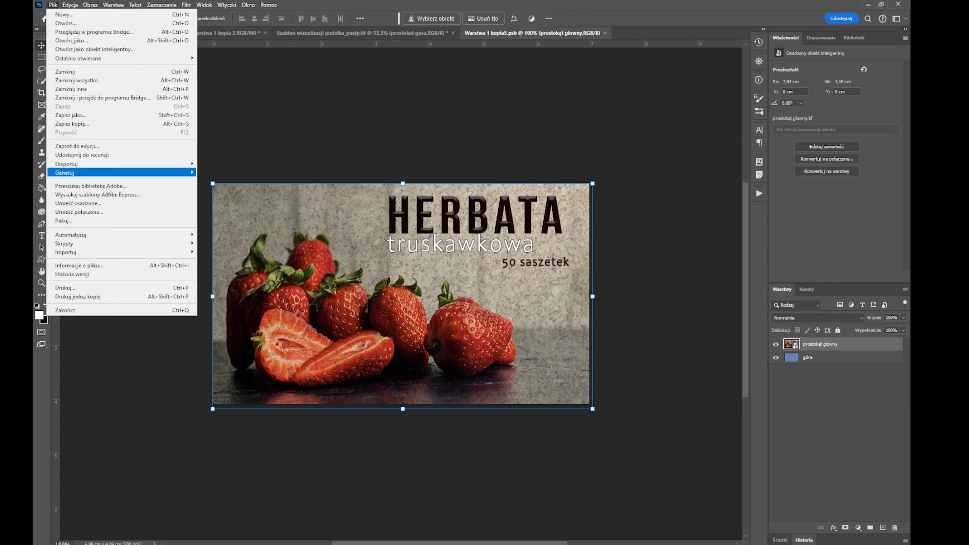
pyautogui.click(88, 205)
pyautogui.scroll(-1, 396, 160)
pyautogui.click(393, 153)
pyautogui.click(578, 235)
# Shrink the logo to about 1.19 × 0.75 cm below the "50 saszetek" text, and save and close the smart object
pyautogui.moveTo(225, 403); pyautogui.dragTo(544, 302)
pyautogui.moveTo(554, 208); pyautogui.dragTo(552, 296)
pyautogui.moveTo(574, 318); pyautogui.dragTo(569, 315)
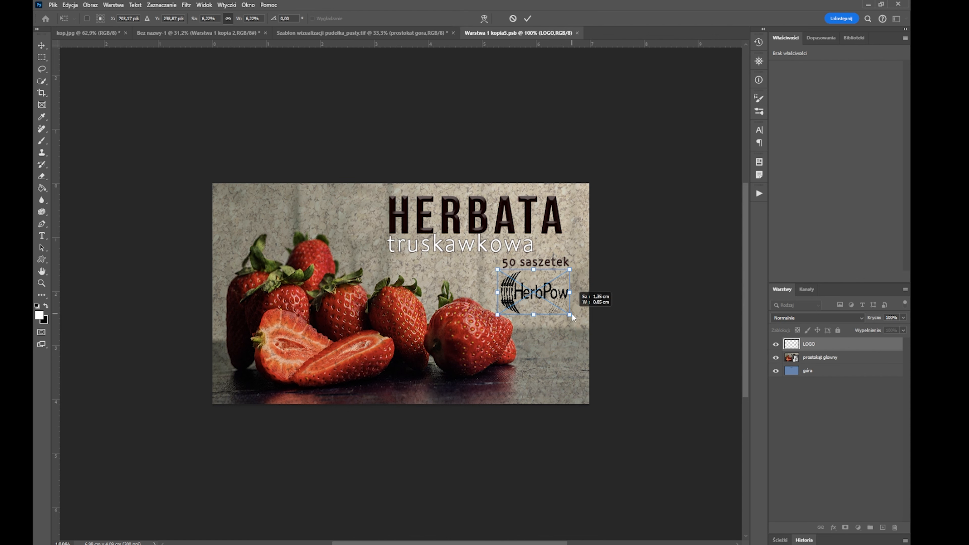
pyautogui.moveTo(497, 316); pyautogui.dragTo(503, 312)
pyautogui.press('Return')
pyautogui.click(580, 35)
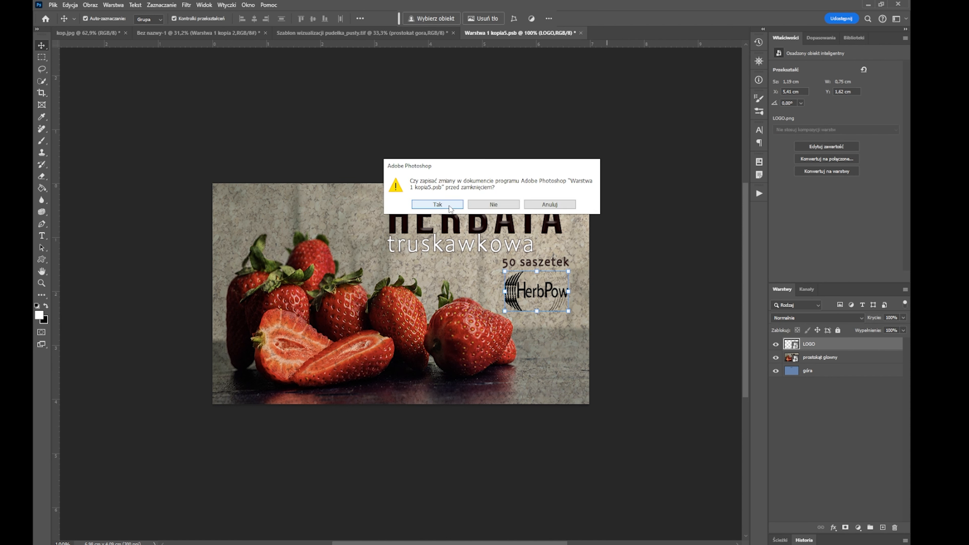
pyautogui.click(438, 207)
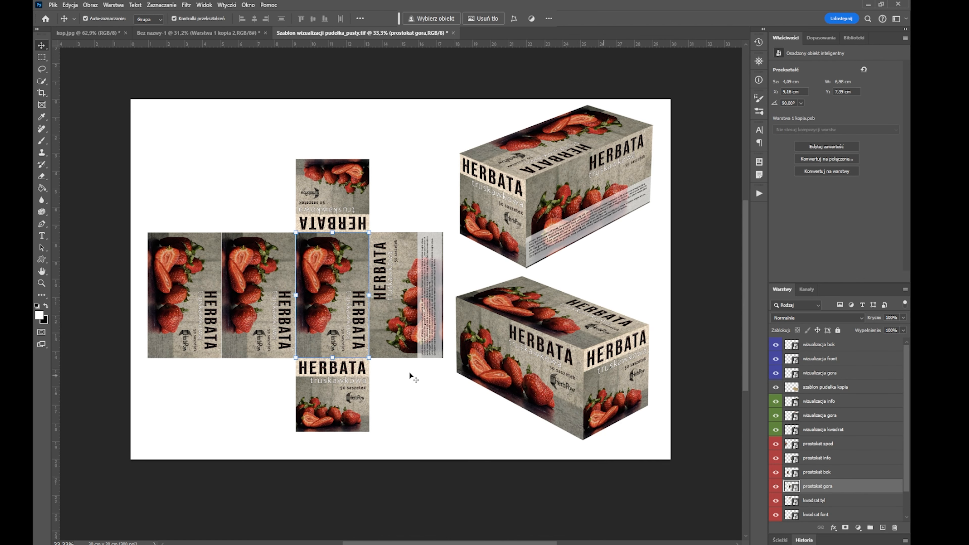
# Select the information panel prostokat info and the adjacent panel prostokat gora in turn on the flat box layout
pyautogui.click(399, 322)
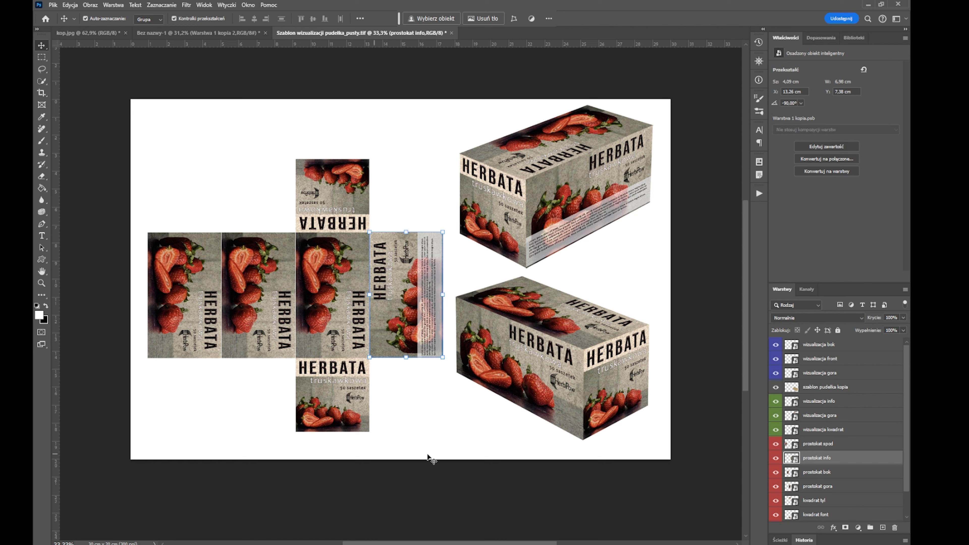
pyautogui.click(332, 313)
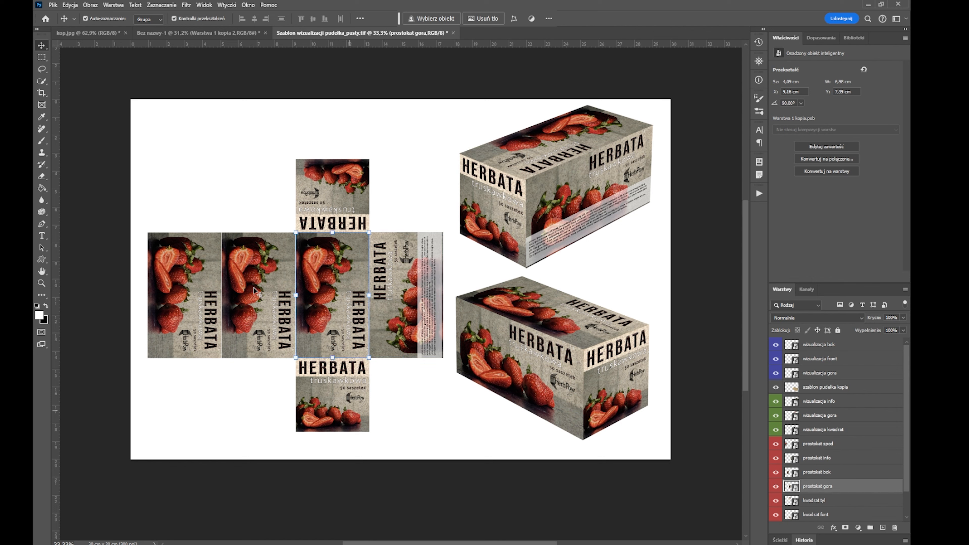